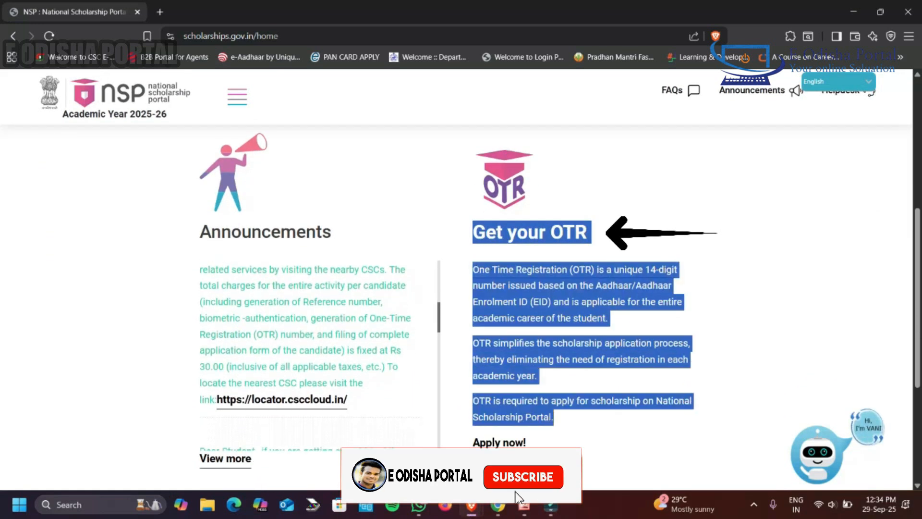
# Open the OTR login page from the home page's 'Get your OTR' section.
pyautogui.click(500, 446)
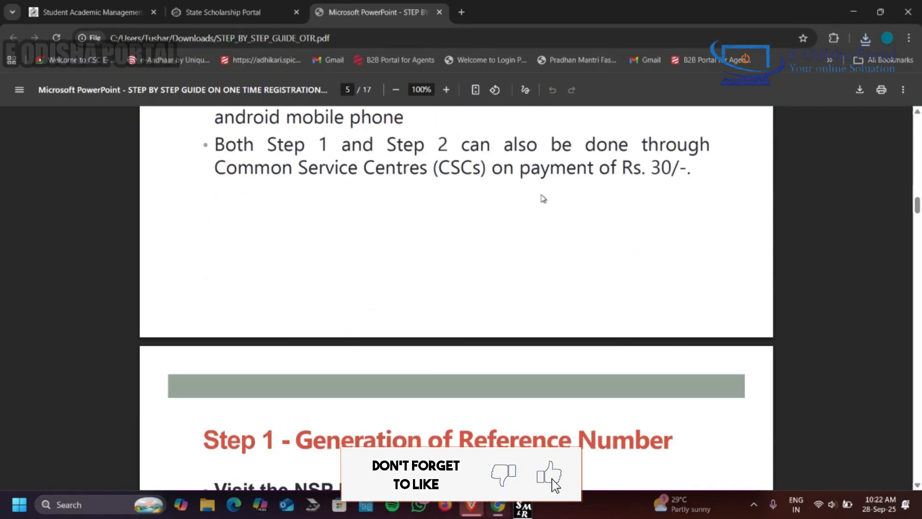
# Scroll the STEP_BY_STEP_GUIDE_OTR PDF through pages 6–8 to read the Step 1 registration slides.
pyautogui.scroll(-9, 542, 195)
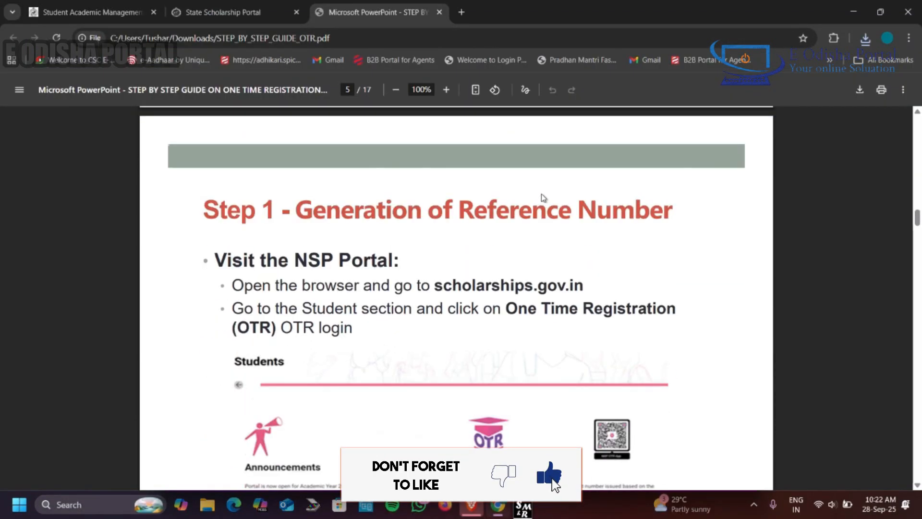
pyautogui.scroll(-8, 541, 194)
pyautogui.scroll(-5, 545, 195)
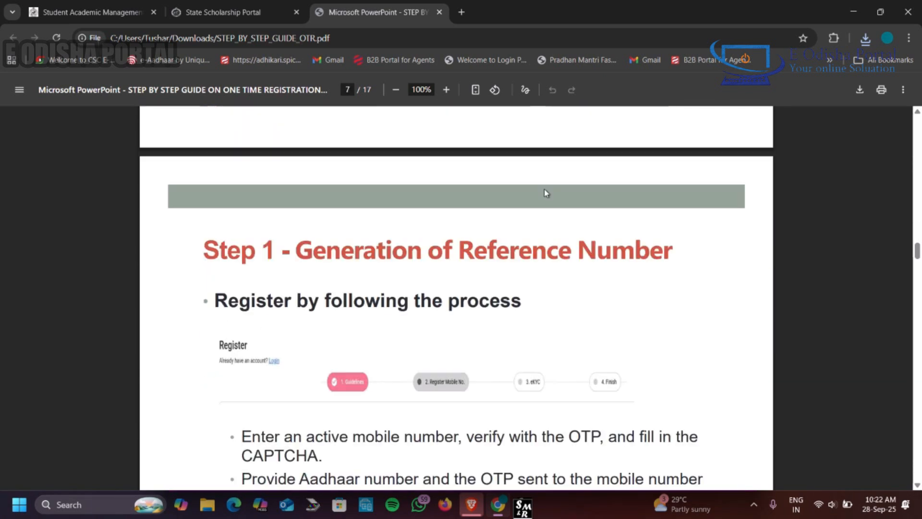
pyautogui.scroll(-7, 546, 192)
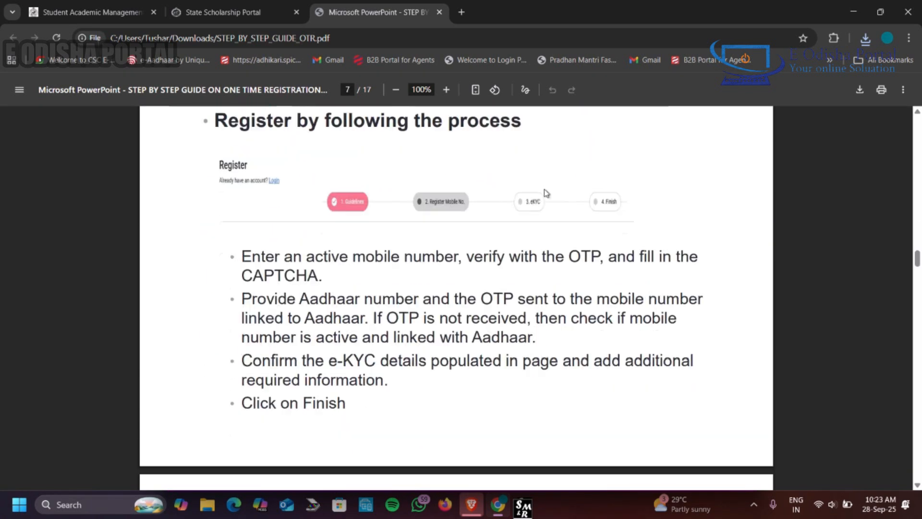
pyautogui.scroll(-5, 547, 193)
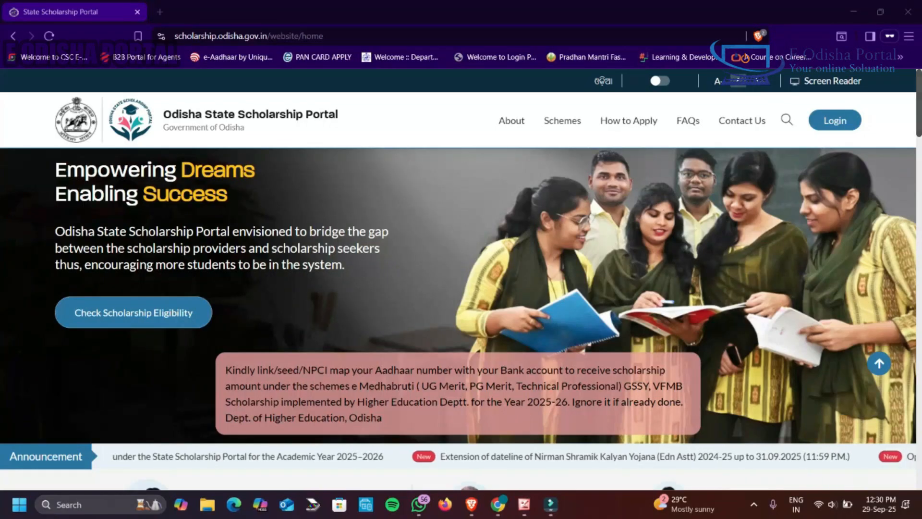
# Scroll the home page and open the Student Login form from the Login menu.
pyautogui.scroll(-6, 461, 279)
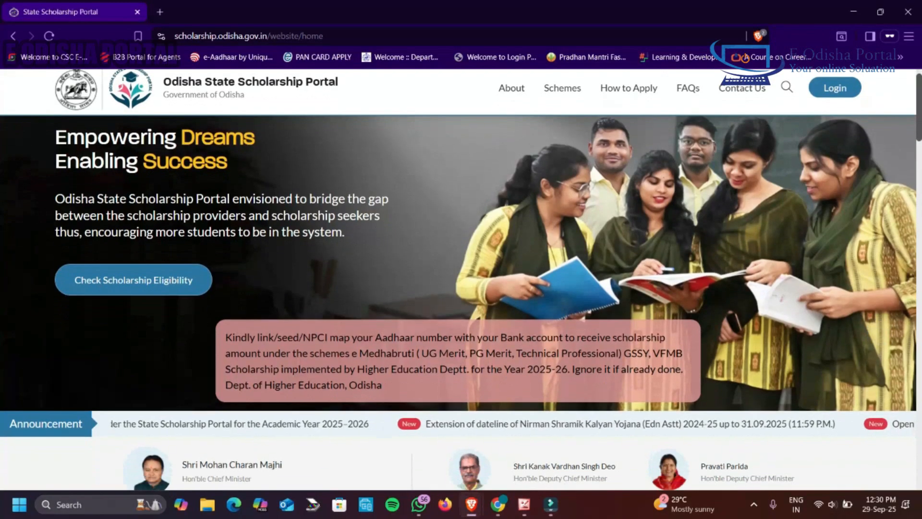
pyautogui.scroll(-7, 461, 307)
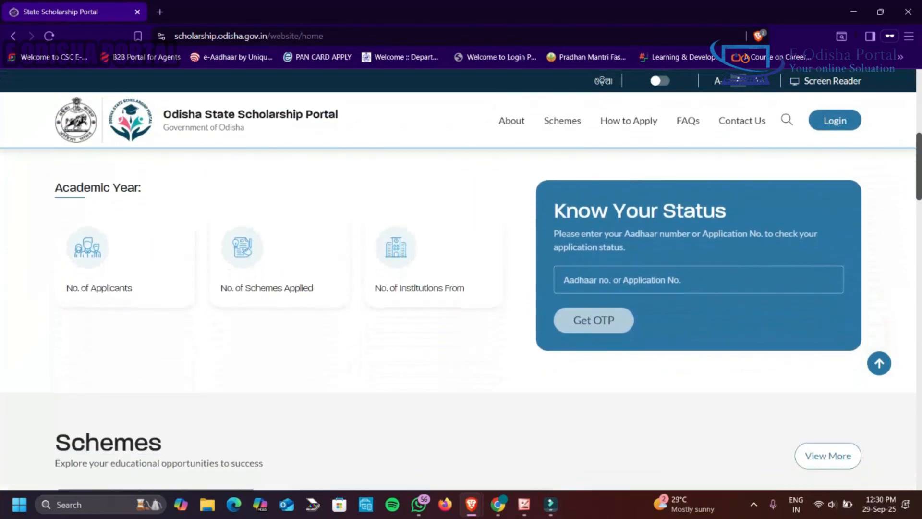
pyautogui.scroll(-2, 461, 308)
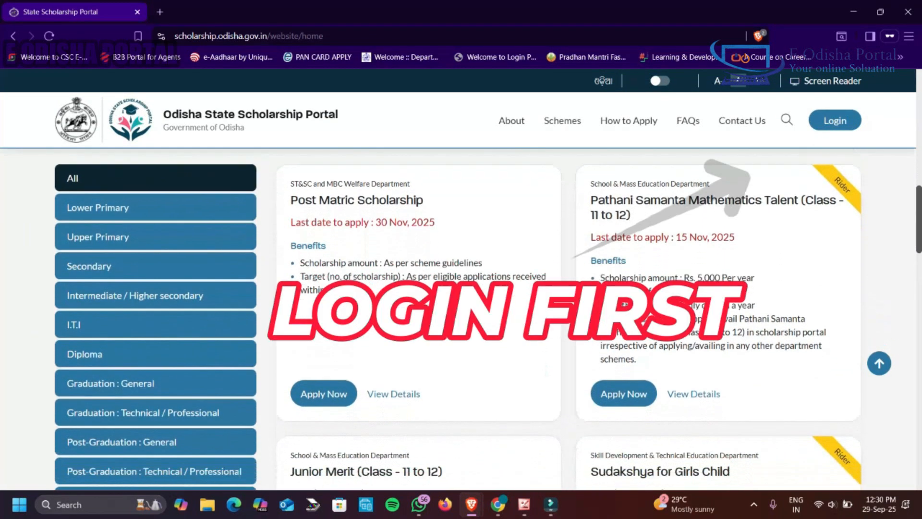
pyautogui.doubleClick(301, 178)
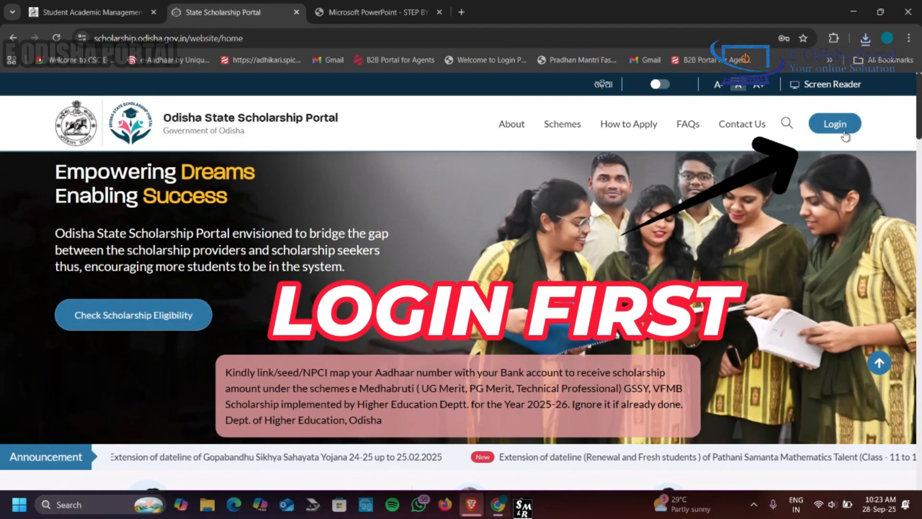
pyautogui.moveTo(843, 137)
pyautogui.click(771, 152)
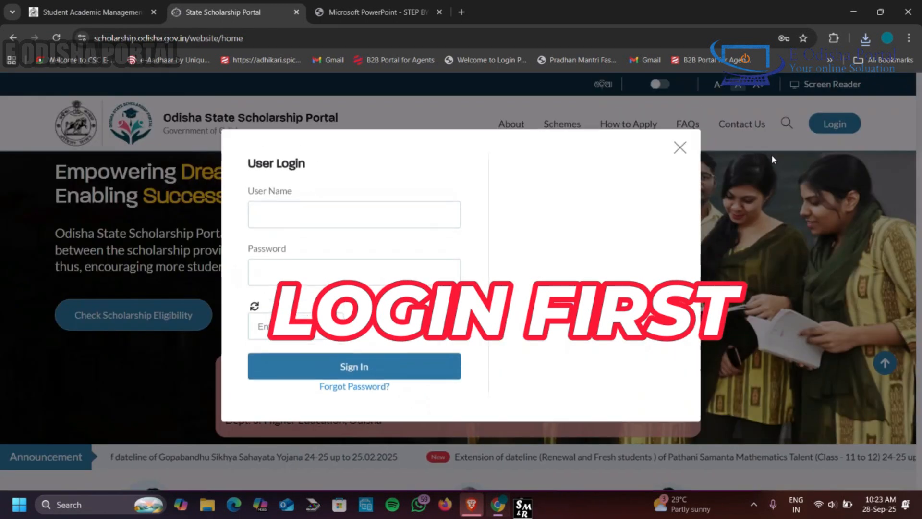
# Clear the autofilled username and password, leaving the Student Login form empty.
pyautogui.click(319, 219)
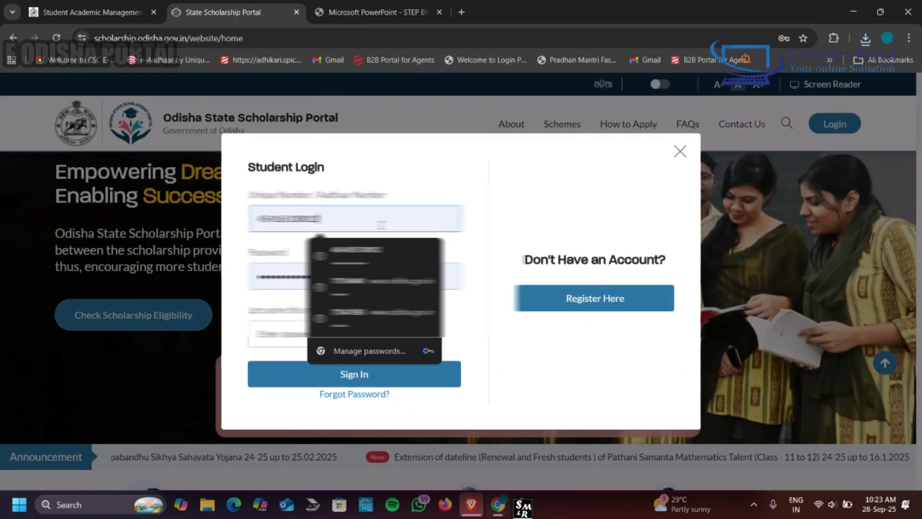
pyautogui.press('BackSpace')
pyautogui.press('BackSpace')
pyautogui.press('BackSpace')
pyautogui.press('BackSpace')
pyautogui.press('BackSpace')
pyautogui.press('BackSpace')
pyautogui.press('BackSpace')
pyautogui.press('BackSpace')
pyautogui.press('BackSpace')
pyautogui.press('BackSpace')
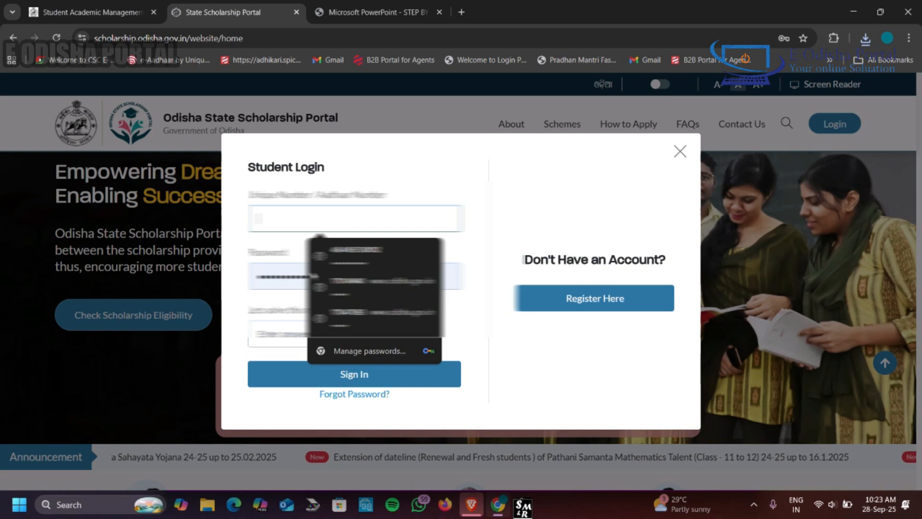
pyautogui.click(297, 279)
pyautogui.moveTo(340, 273); pyautogui.dragTo(133, 268)
pyautogui.press('BackSpace')
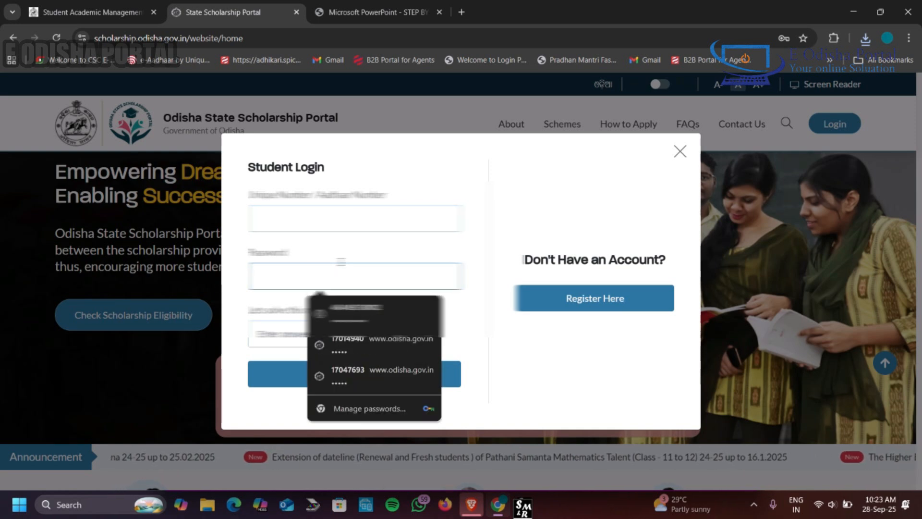
pyautogui.click(326, 225)
pyautogui.click(324, 222)
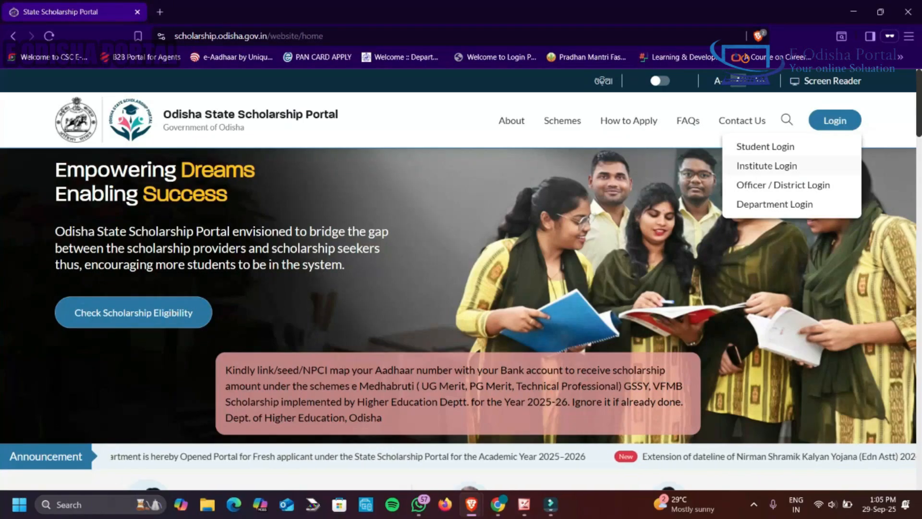
pyautogui.click(766, 147)
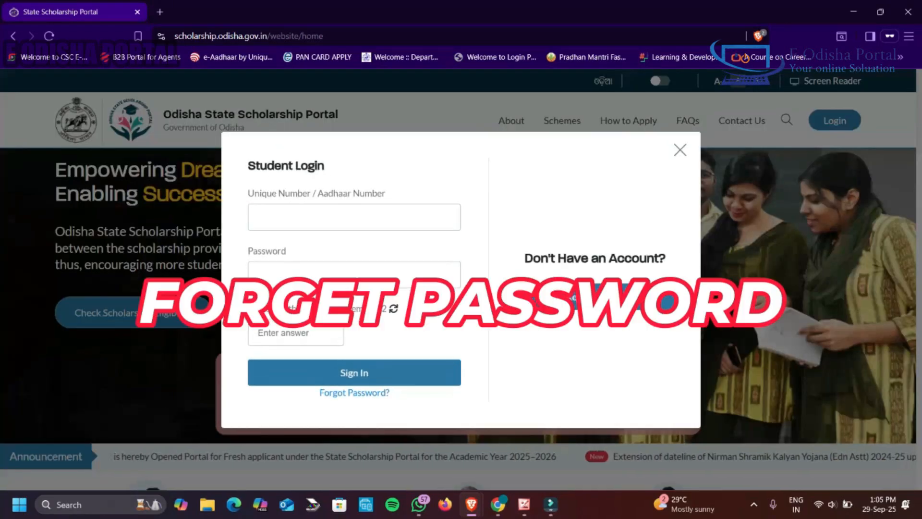
# Point out Forgot Password?, reopen Student Login and start a new registration via Register Here.
pyautogui.moveTo(318, 393); pyautogui.dragTo(390, 393)
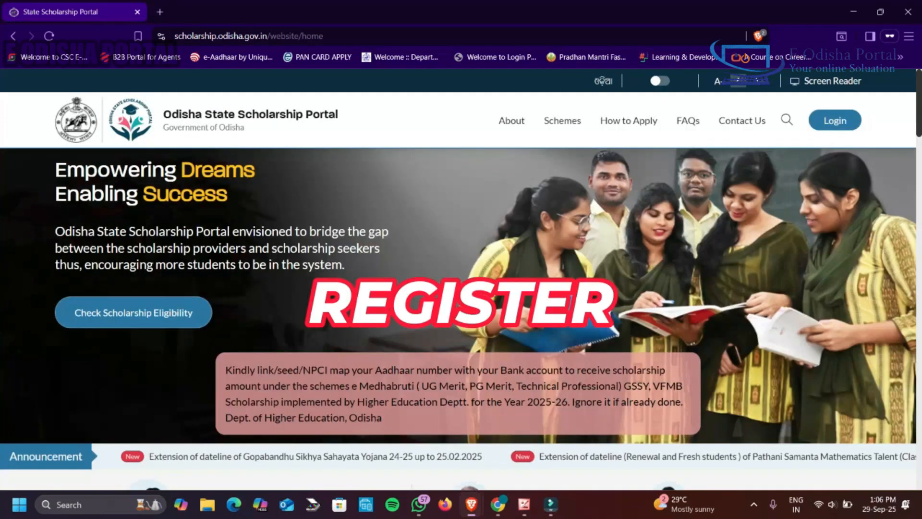
pyautogui.click(835, 121)
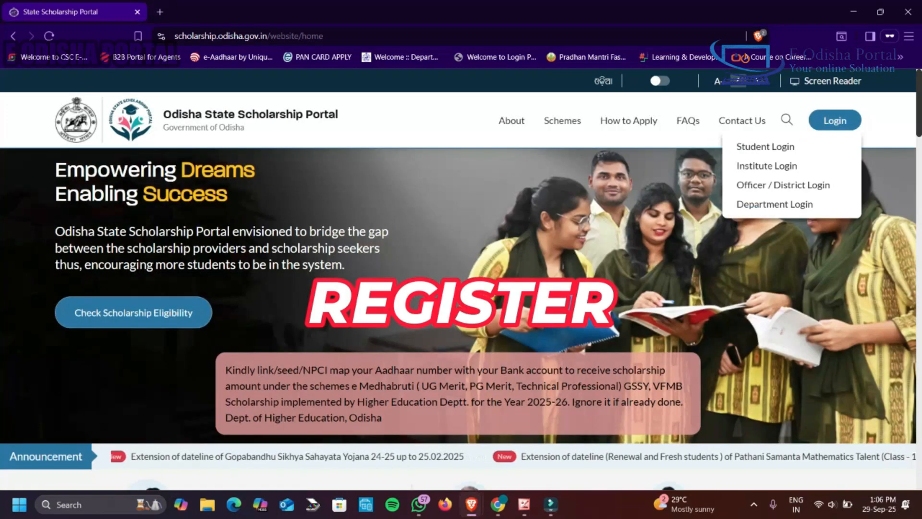
pyautogui.click(765, 146)
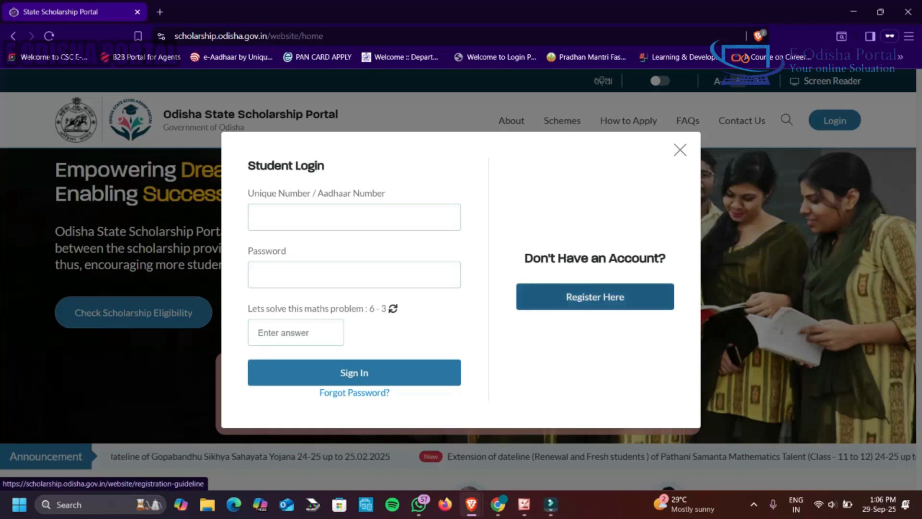
pyautogui.click(595, 296)
# Agree to the registration declaration and proceed to the student registration page.
pyautogui.scroll(-5, 595, 297)
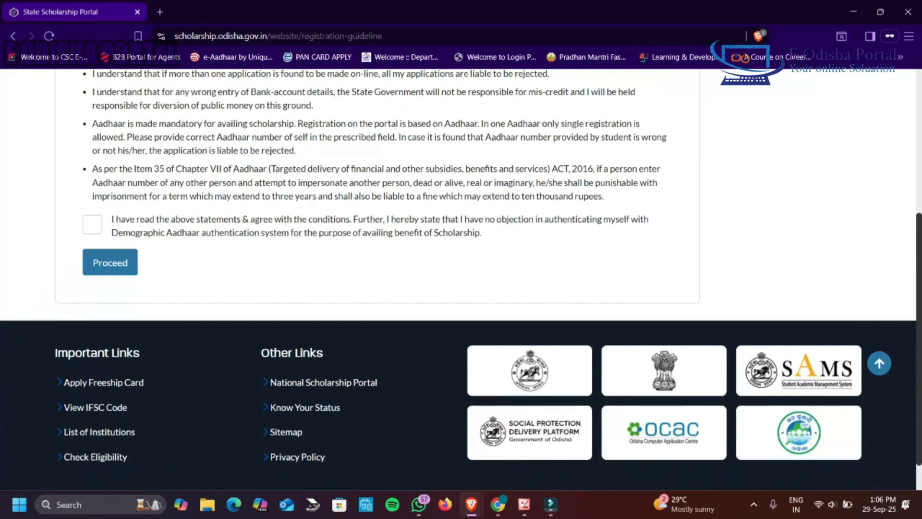
pyautogui.scroll(4, 378, 230)
pyautogui.scroll(-4, 377, 230)
pyautogui.click(92, 224)
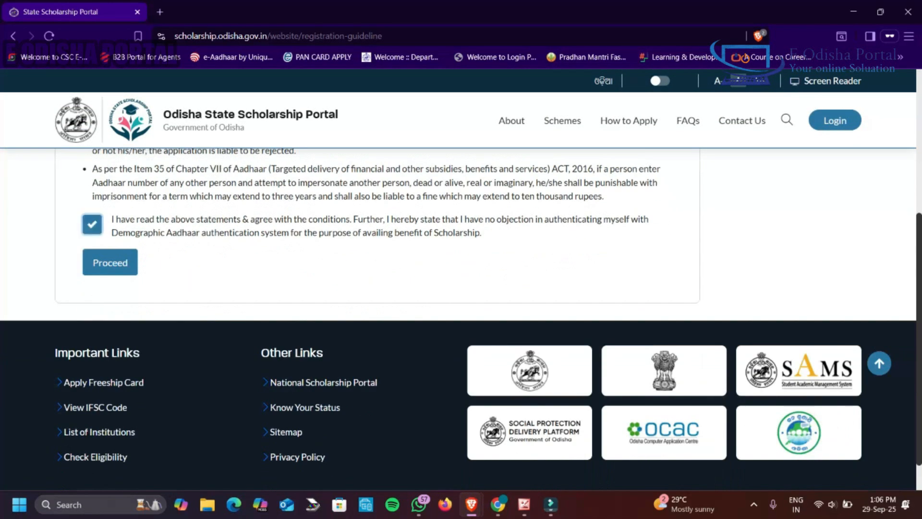
pyautogui.click(110, 262)
pyautogui.scroll(-3, 462, 279)
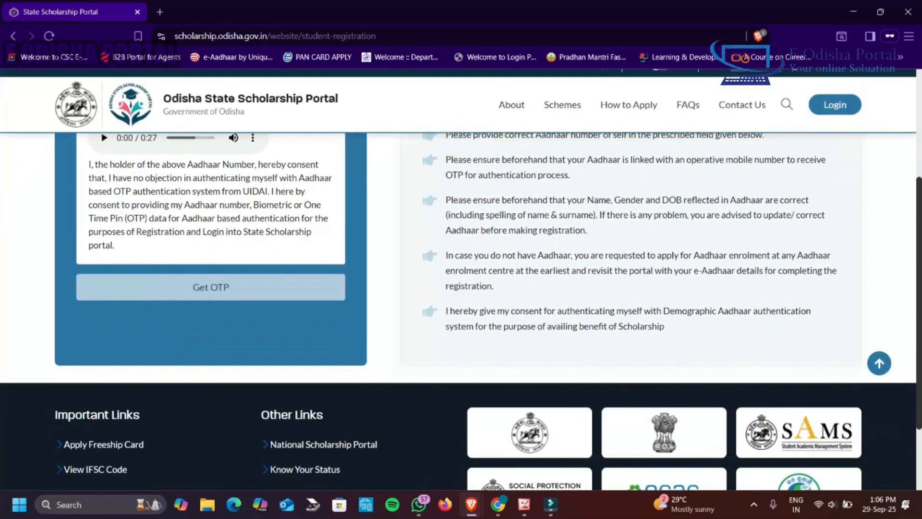
pyautogui.scroll(3, 461, 279)
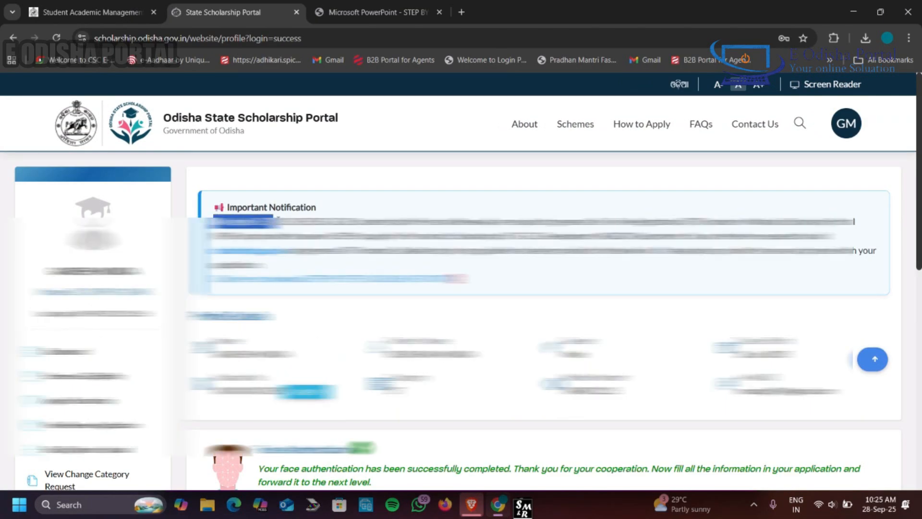
# Enter the Aadhaar OTP, verify it, and review the profile showing face authentication completed.
pyautogui.scroll(-3, 461, 281)
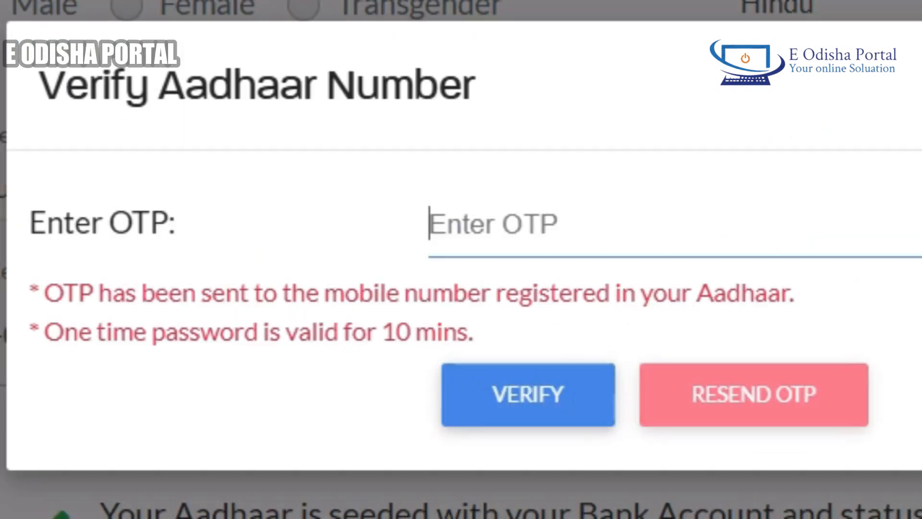
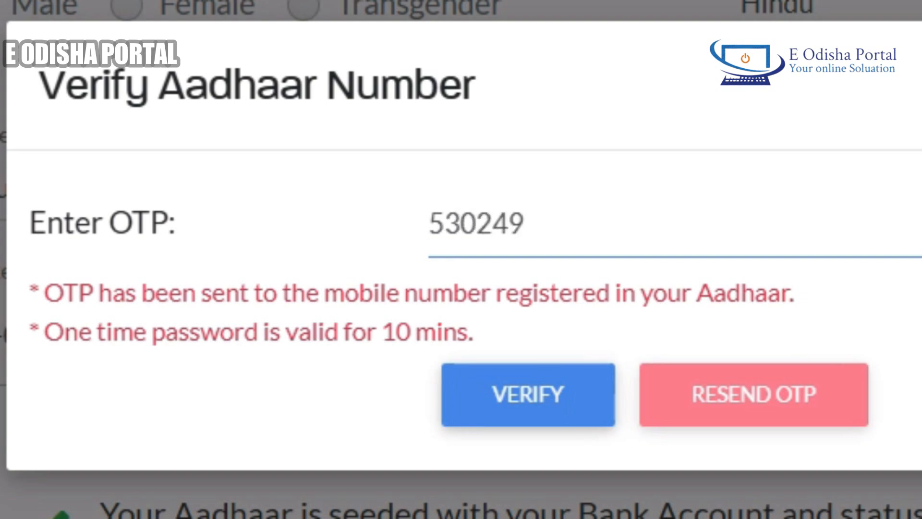
pyautogui.click(550, 414)
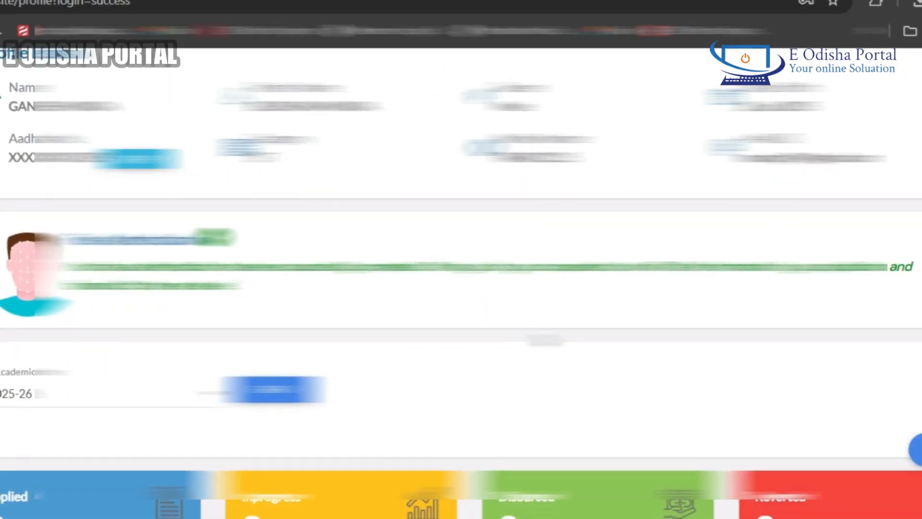
pyautogui.scroll(-1, 545, 340)
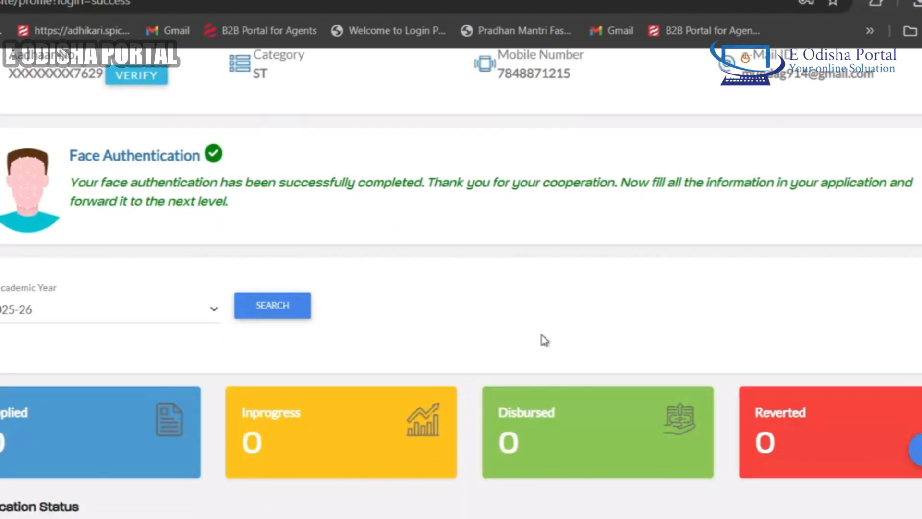
pyautogui.scroll(1, 545, 341)
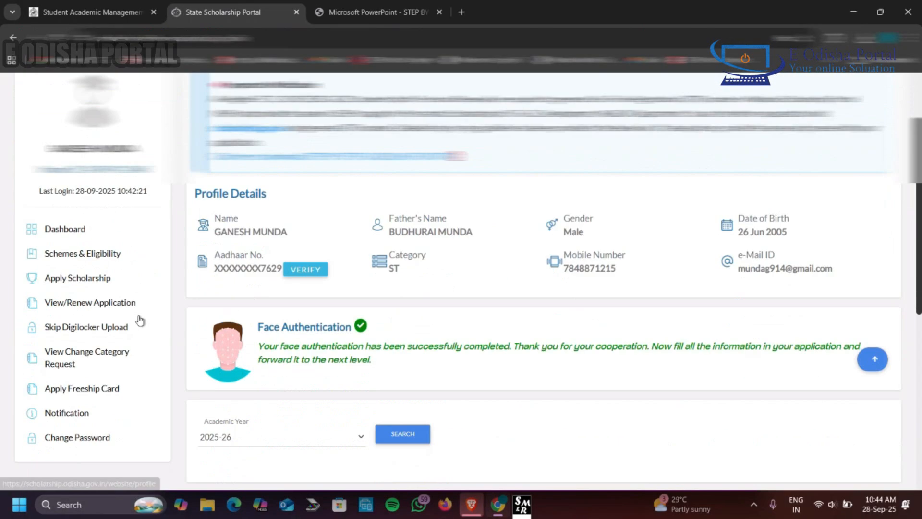
pyautogui.scroll(-2, 139, 320)
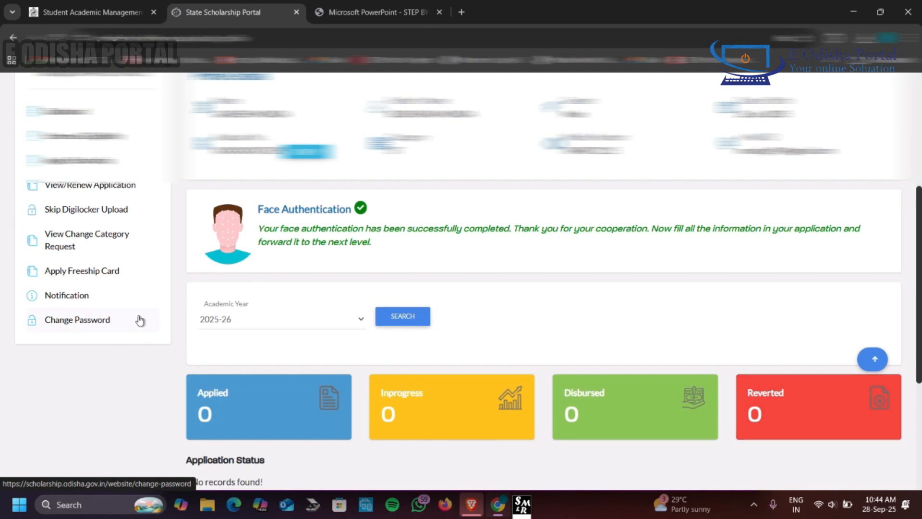
# Open the 2025-26 application form from the Applied card and check the chosen scheme.
pyautogui.scroll(-4, 140, 320)
pyautogui.scroll(1, 139, 319)
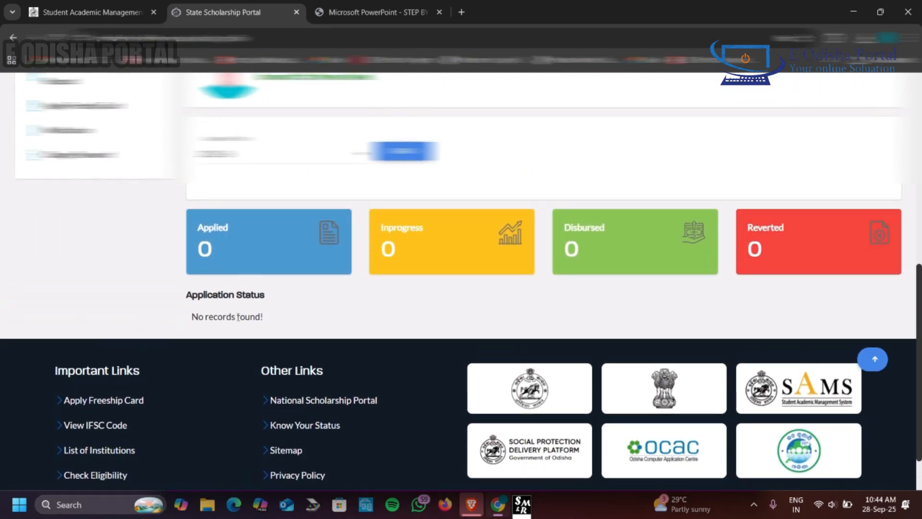
pyautogui.click(268, 248)
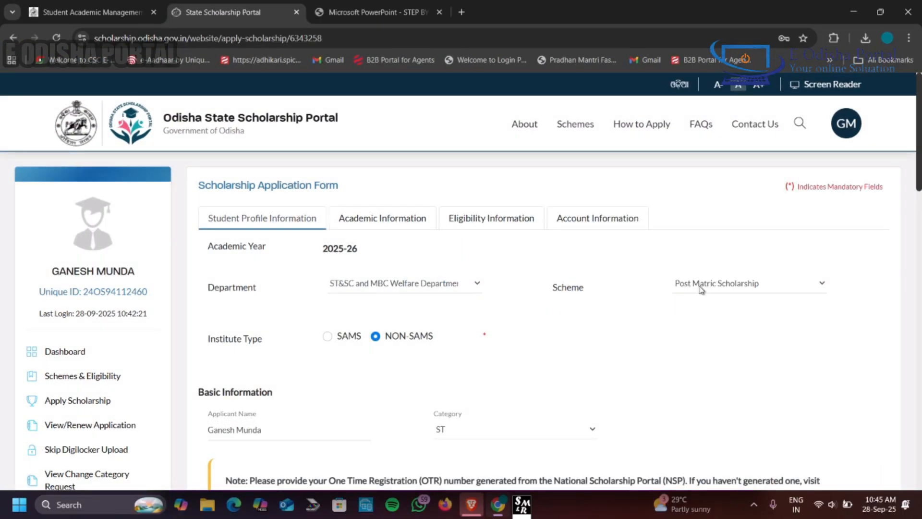
pyautogui.click(802, 277)
pyautogui.scroll(-2, 511, 325)
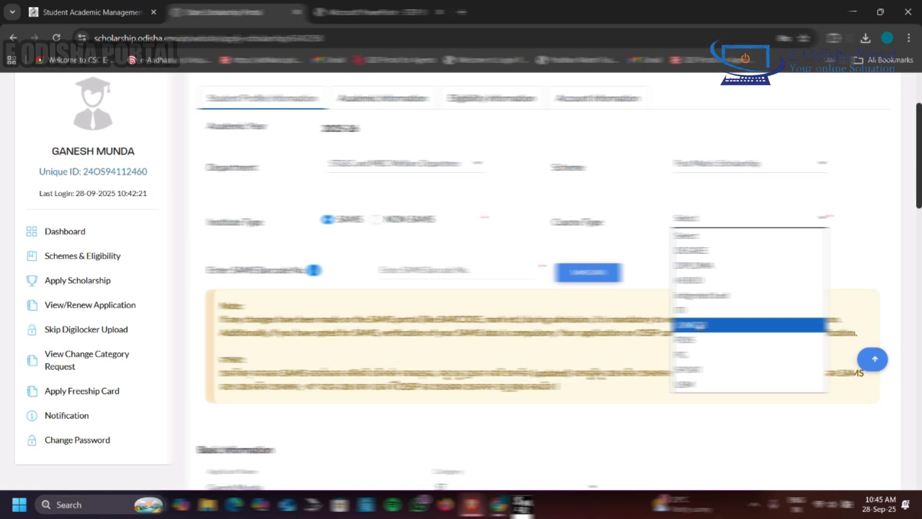
# Choose the course type and set the institute type to NON-SAMS.
pyautogui.click(690, 325)
pyautogui.click(379, 272)
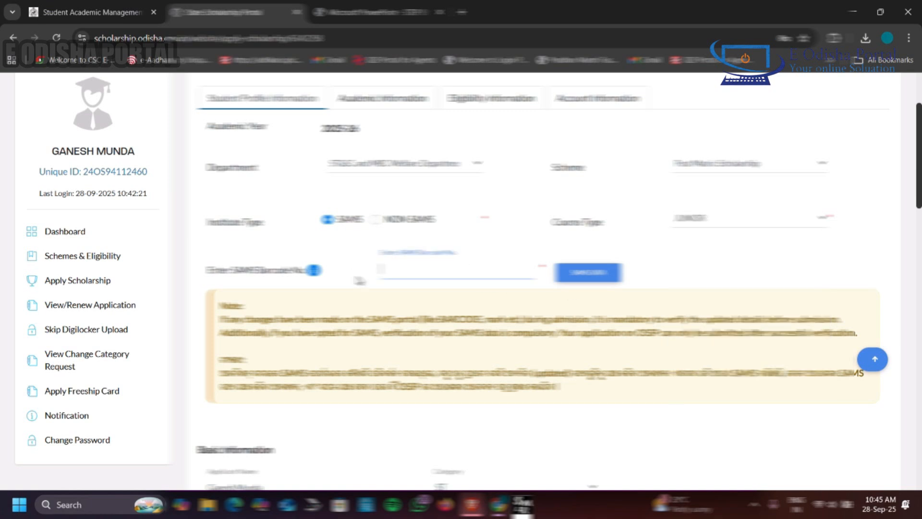
pyautogui.scroll(-4, 364, 280)
pyautogui.scroll(5, 396, 279)
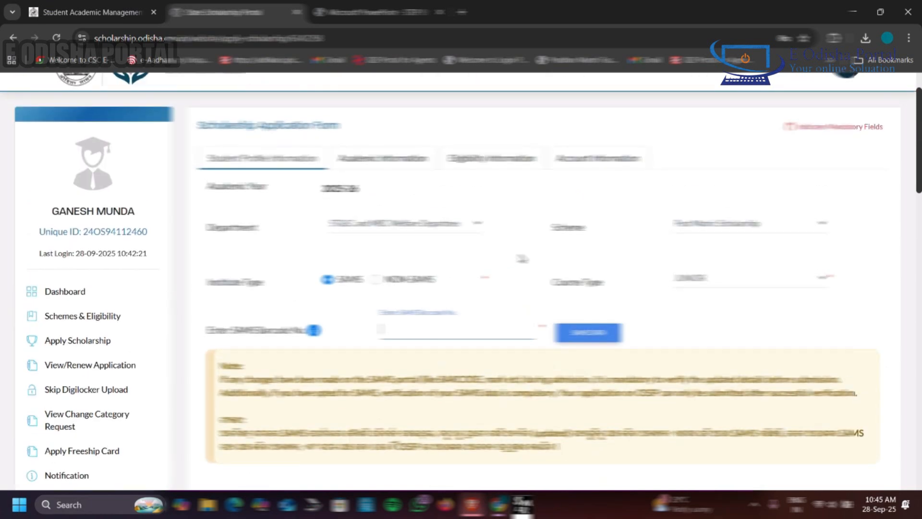
pyautogui.click(391, 279)
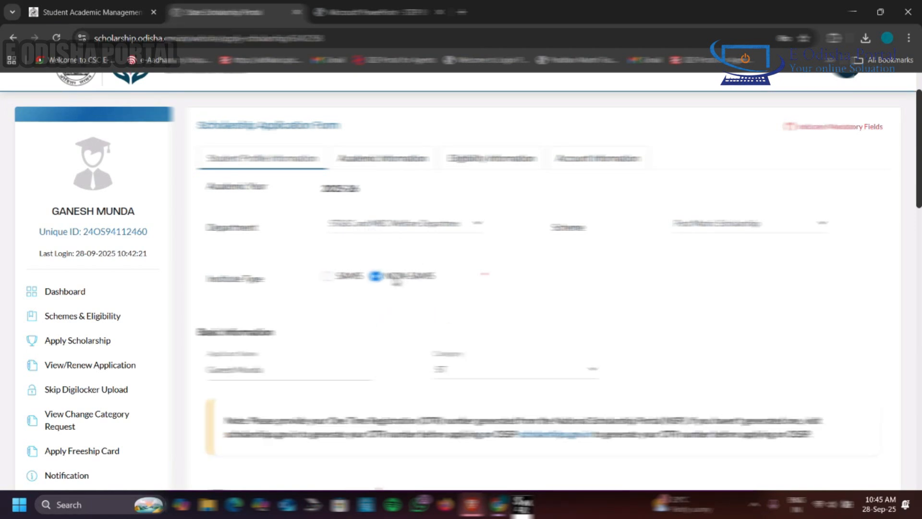
pyautogui.scroll(-4, 419, 356)
# Enter the student's OTR number and verify it to fetch the applicant details.
pyautogui.click(273, 318)
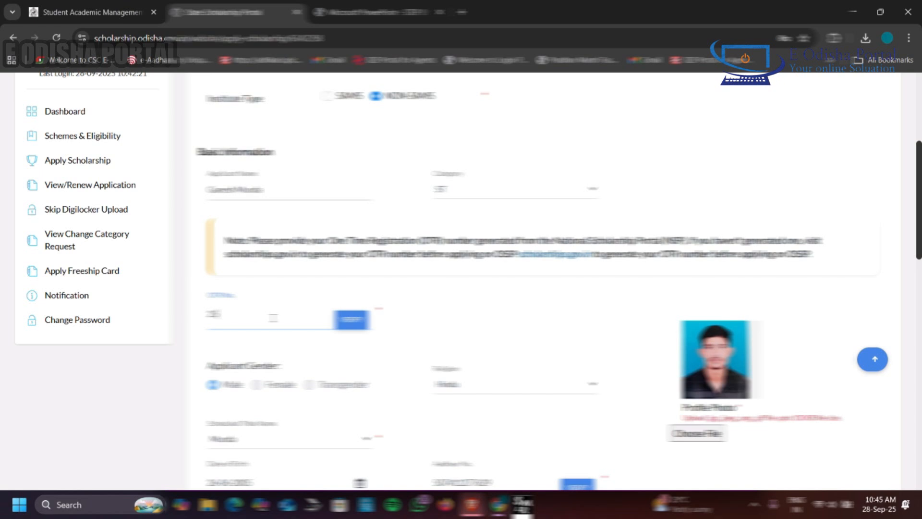
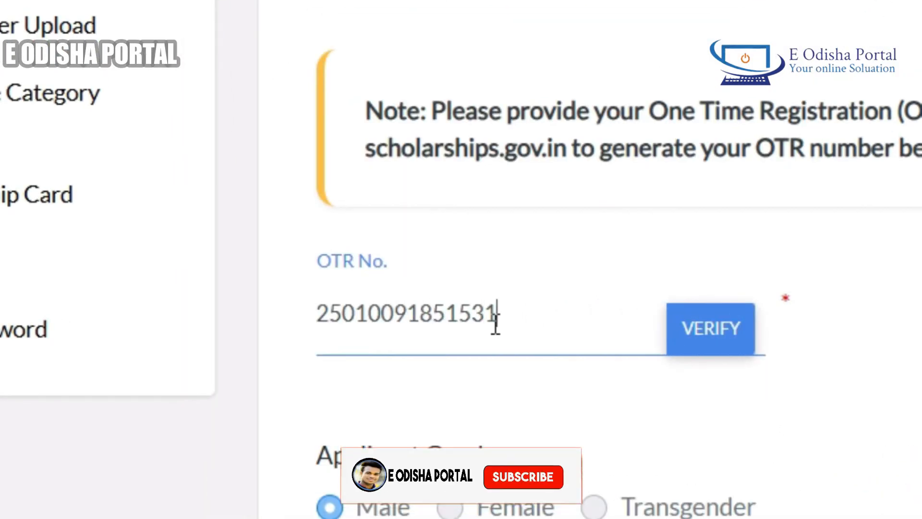
pyautogui.click(897, 322)
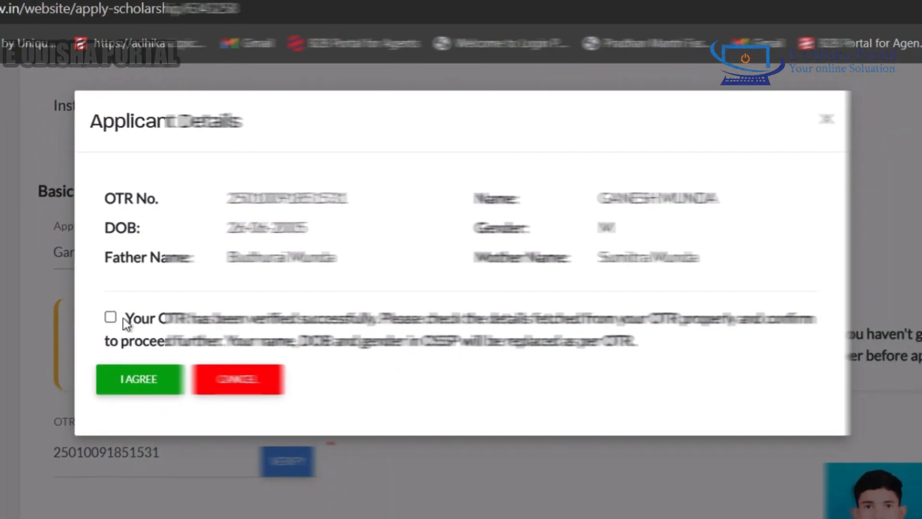
# Confirm and accept the OTR-fetched applicant details, then request an OTP for Aadhaar verification.
pyautogui.click(123, 317)
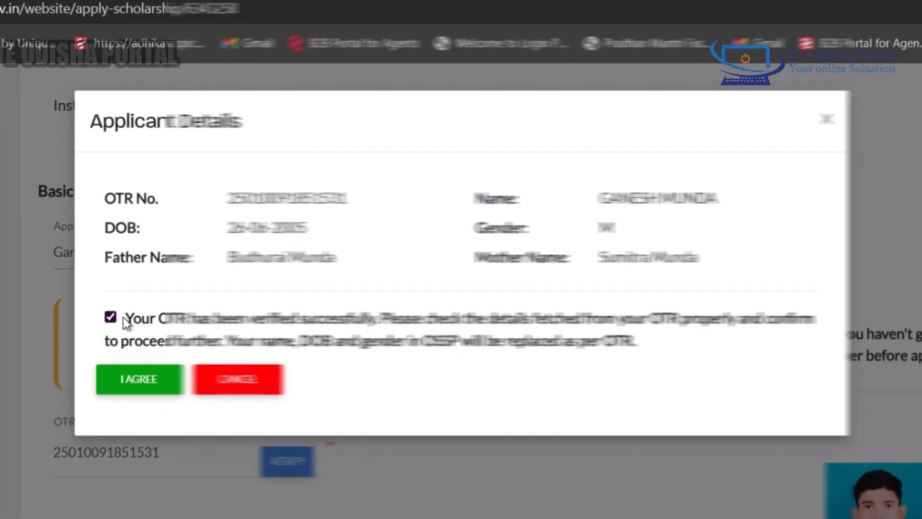
pyautogui.click(146, 383)
pyautogui.click(482, 195)
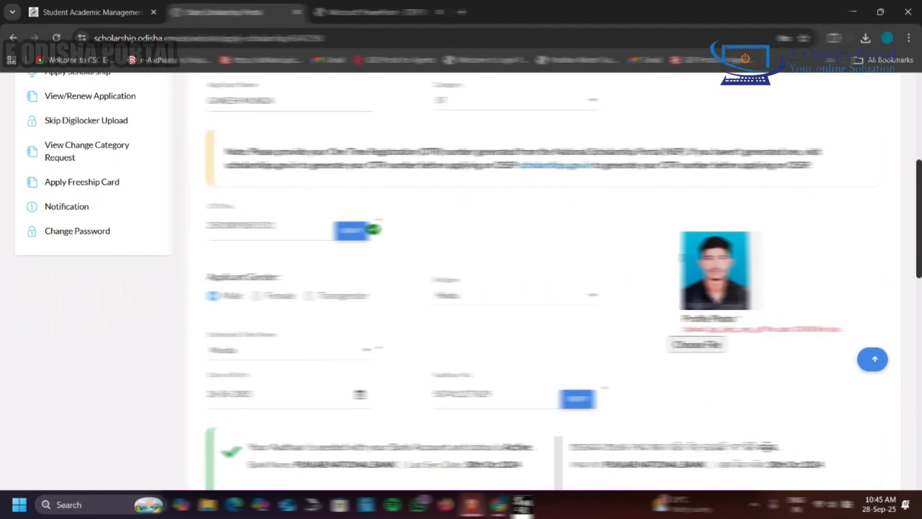
pyautogui.scroll(-2, 582, 495)
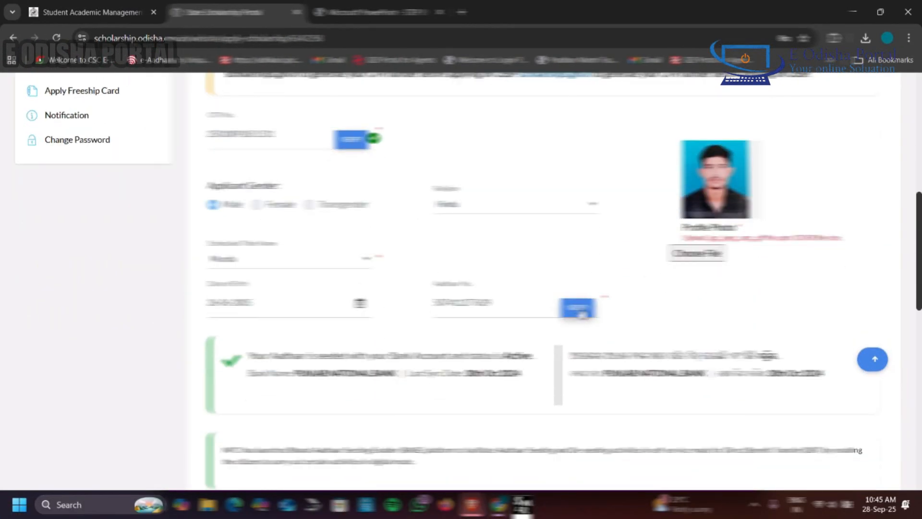
pyautogui.click(578, 309)
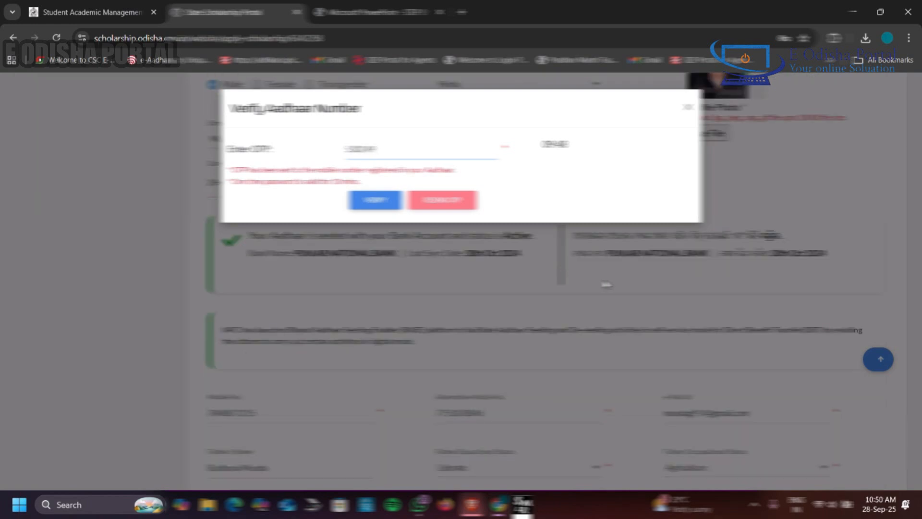
# Submit the Aadhaar OTP and dismiss the verified-successfully message.
pyautogui.click(384, 207)
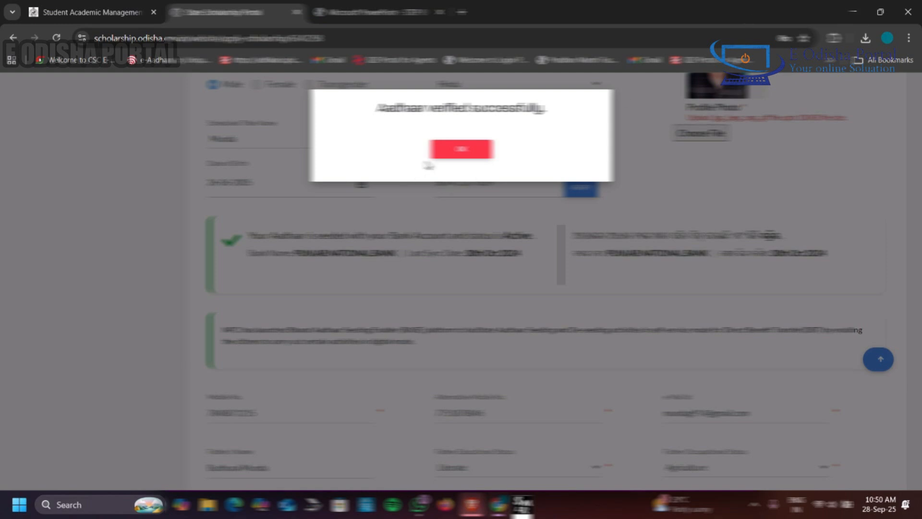
pyautogui.click(465, 151)
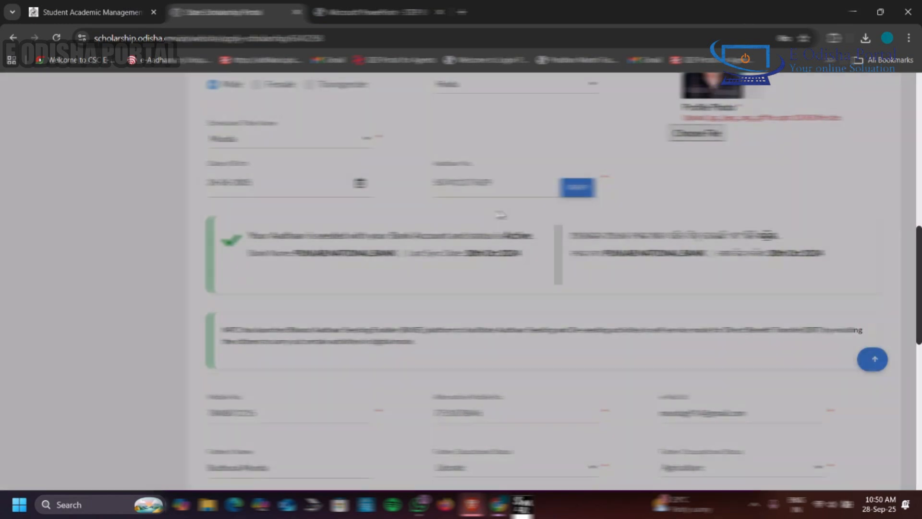
# Save the Student Profile Information with Next and continue to the Academic Information tab.
pyautogui.scroll(-6, 509, 254)
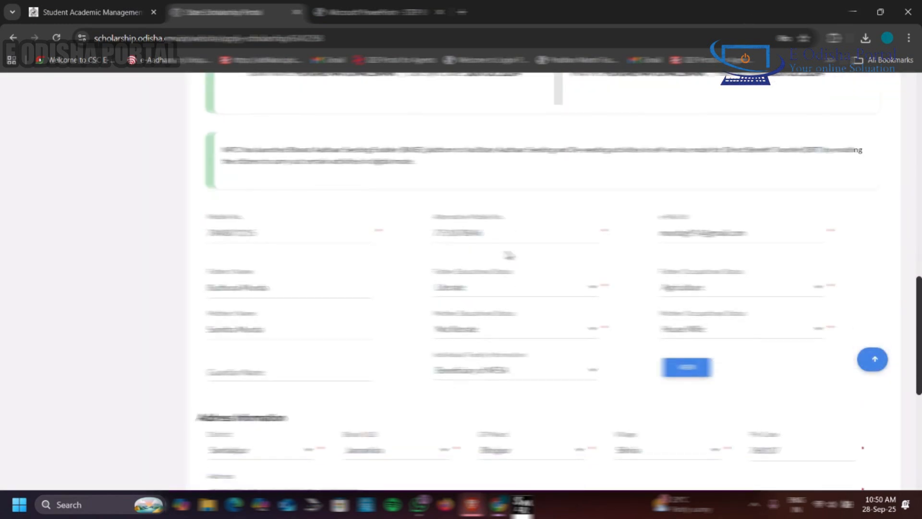
pyautogui.scroll(-1, 509, 254)
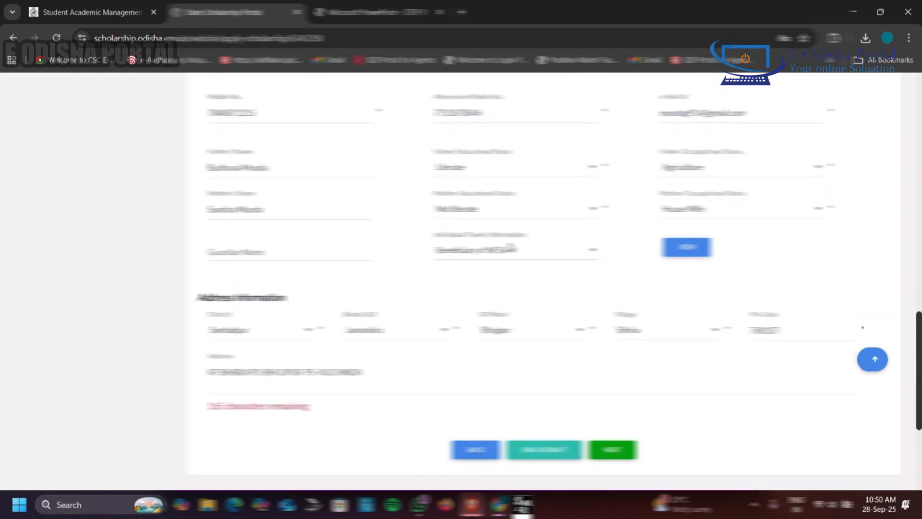
pyautogui.scroll(-3, 510, 248)
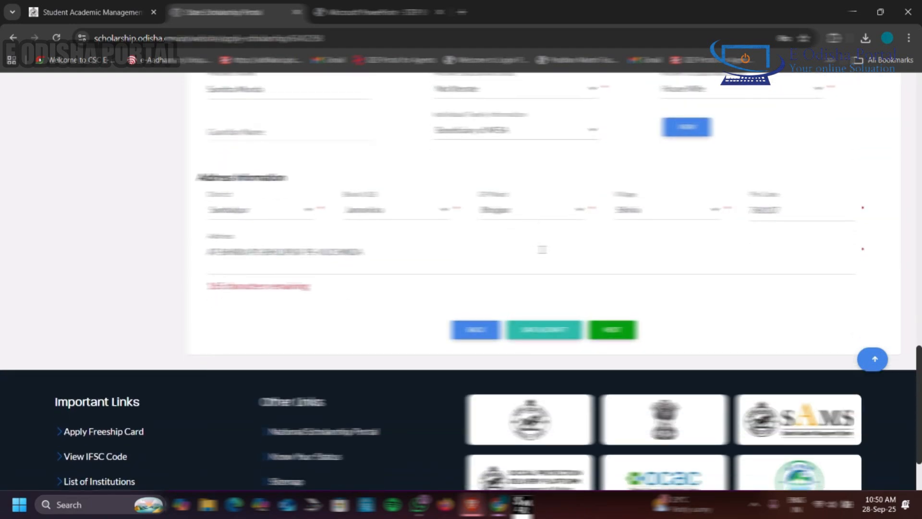
pyautogui.click(615, 332)
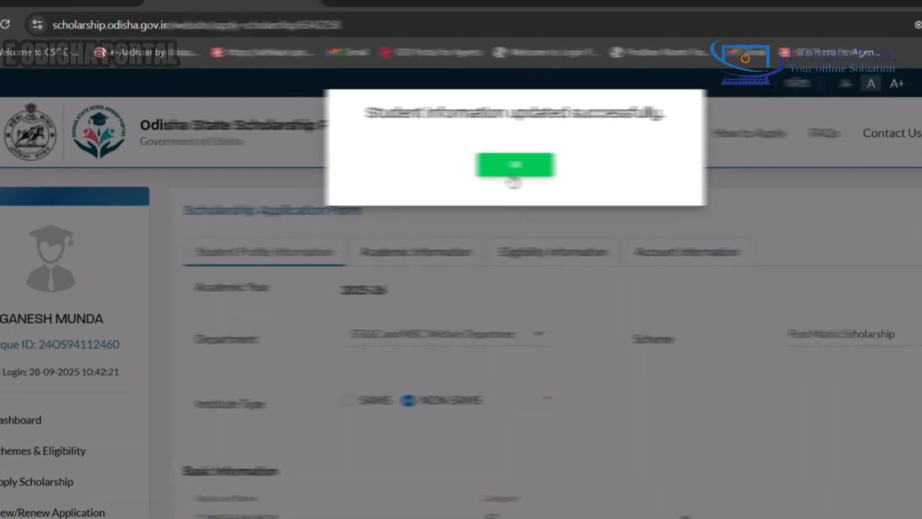
pyautogui.click(518, 166)
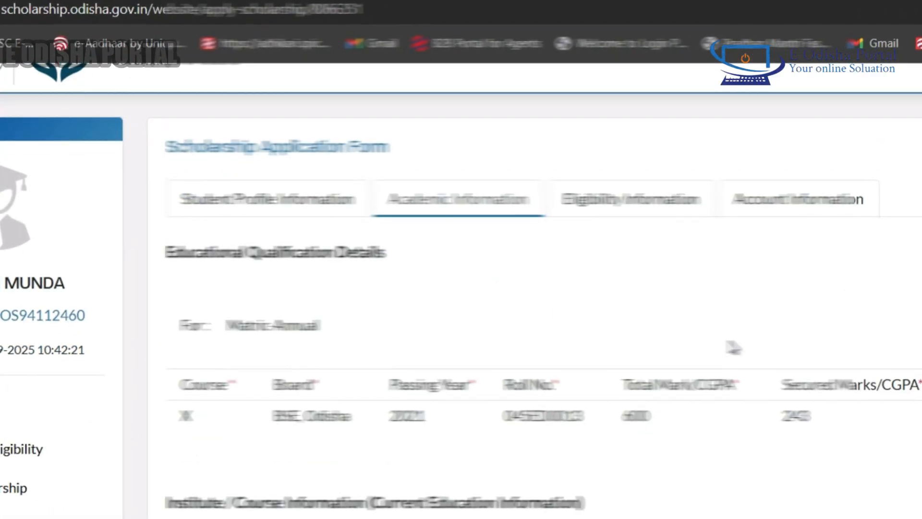
# Scroll the Academic tab to review 243/600 marks (40.50%) and the Plus 2 Arts, 2nd Year details.
pyautogui.scroll(-4, 687, 345)
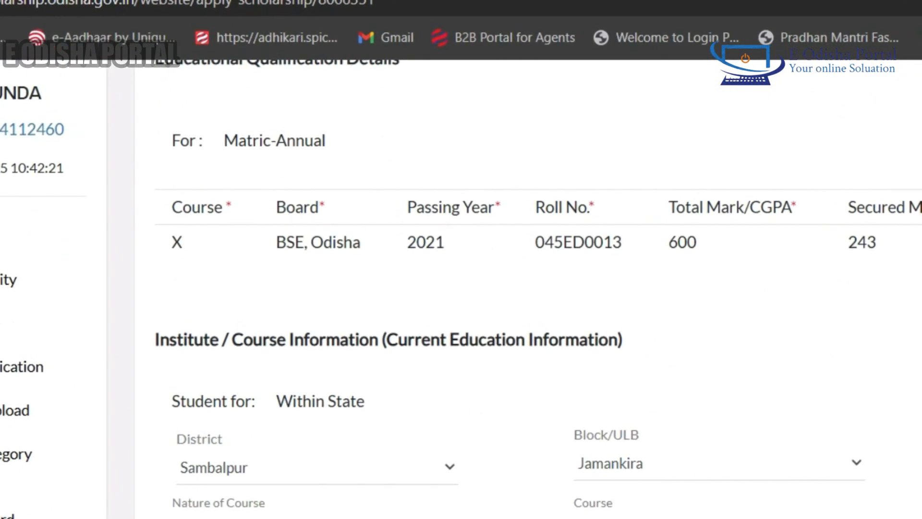
pyautogui.scroll(-1, 519, 298)
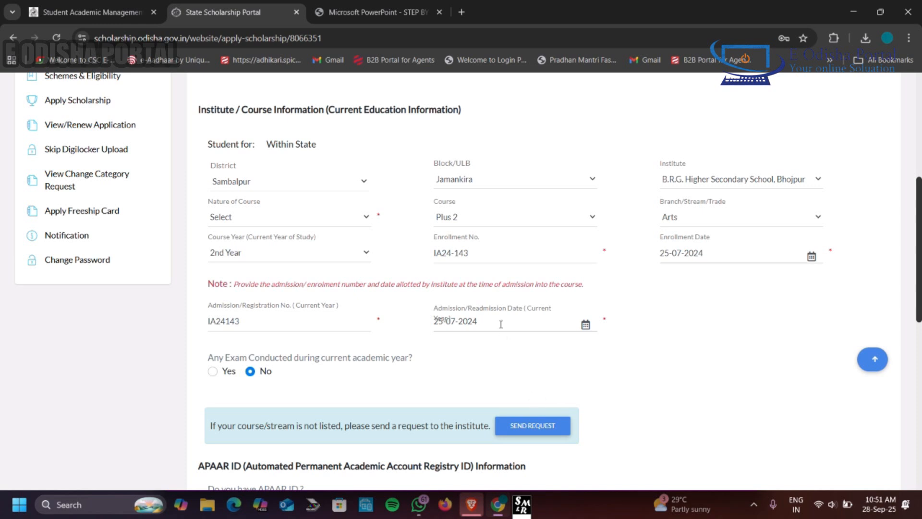
# Pick 6 May 2025 in the calendar as the current year's admission/readmission date.
pyautogui.click(500, 325)
pyautogui.click(521, 162)
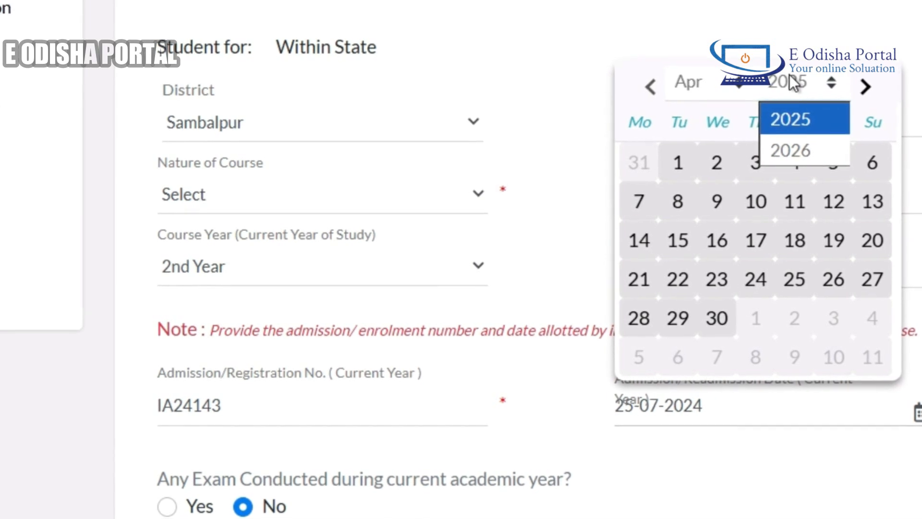
pyautogui.click(800, 118)
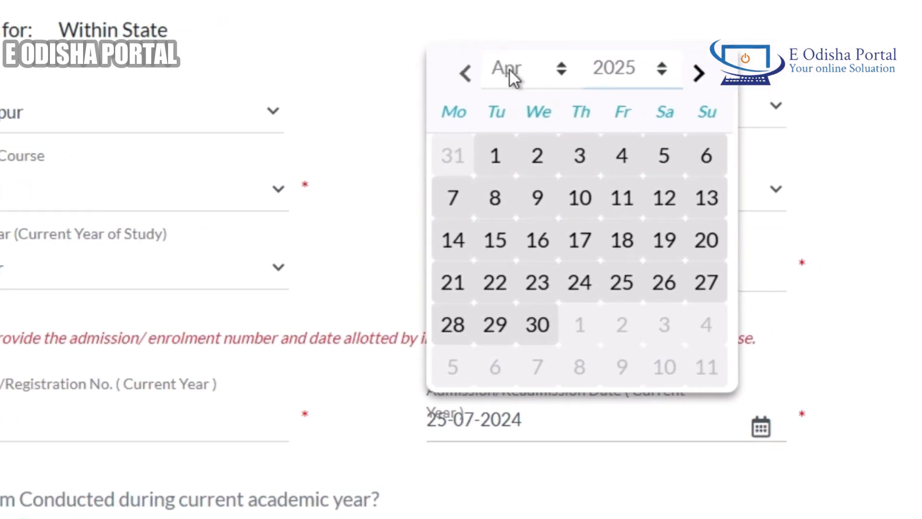
pyautogui.click(508, 68)
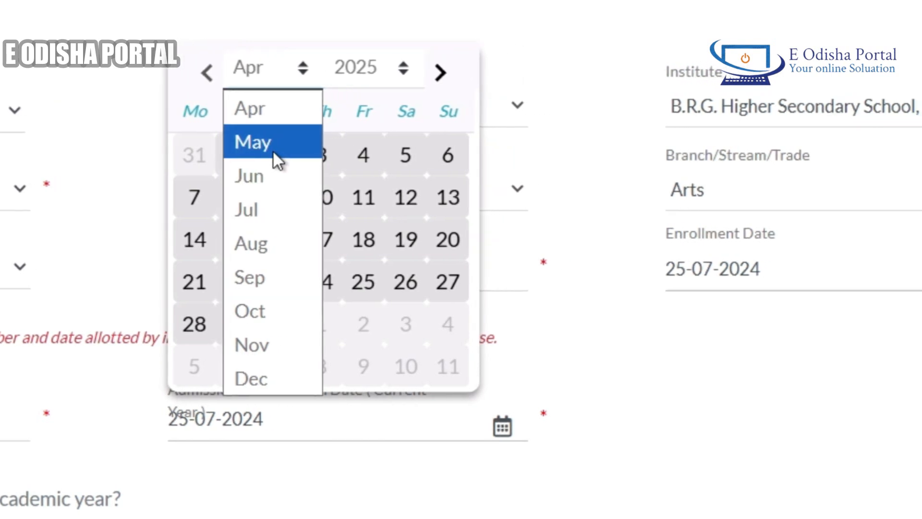
pyautogui.click(273, 150)
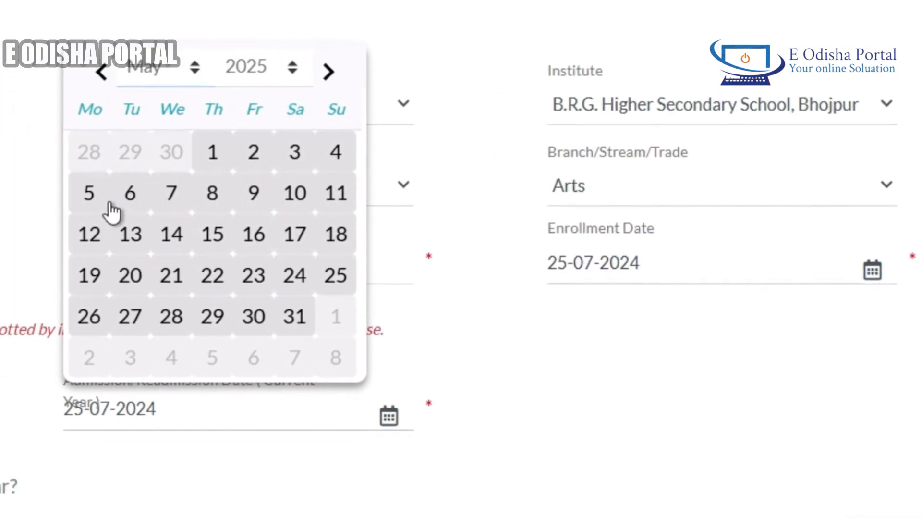
pyautogui.click(129, 196)
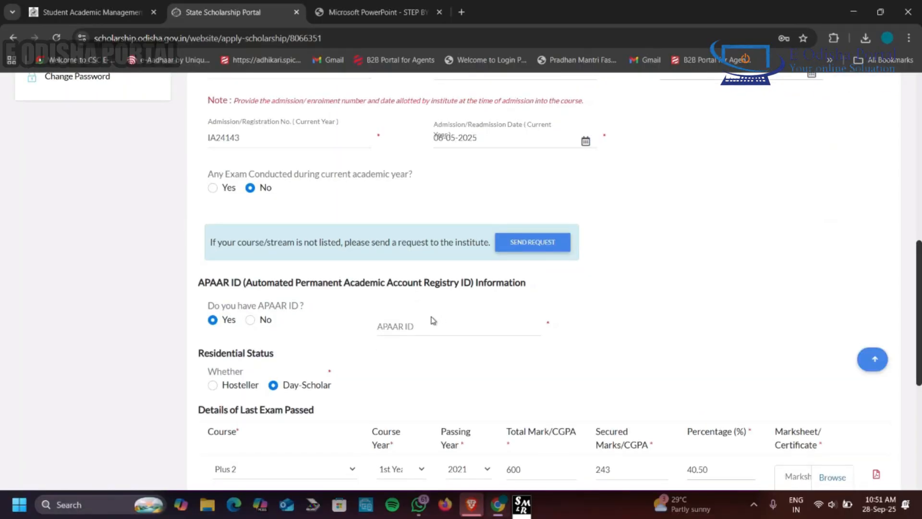
# Answer No for APAAR ID with reason 'Not Yet Registered for APAAR ID' and browse for the marksheet certificate PDF.
pyautogui.scroll(-1, 355, 308)
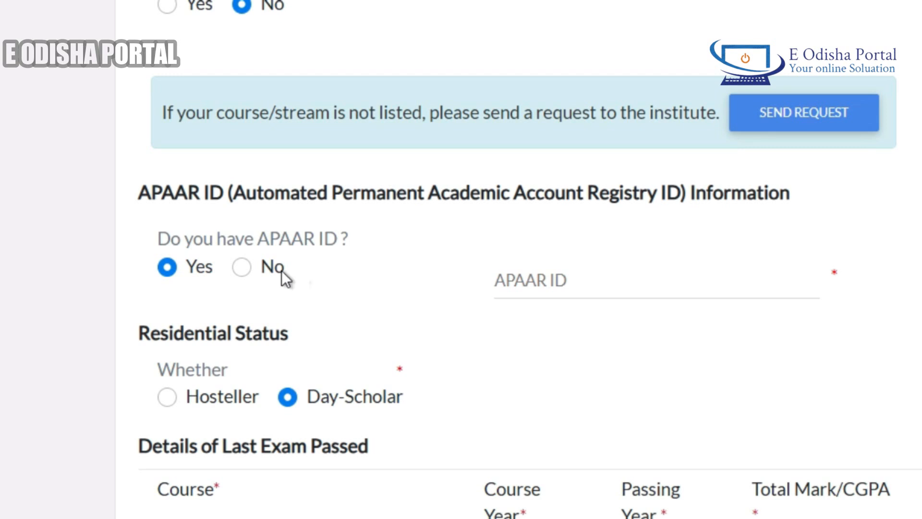
pyautogui.click(241, 268)
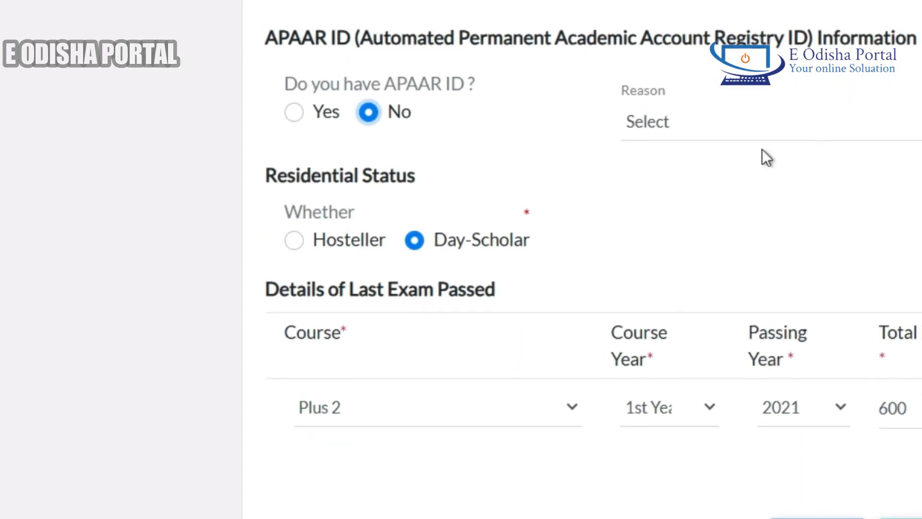
pyautogui.click(632, 294)
pyautogui.click(745, 181)
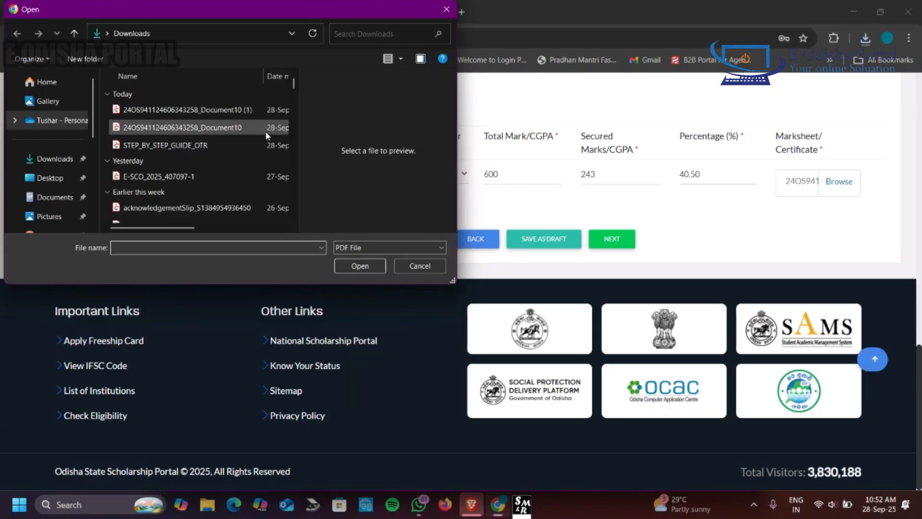
pyautogui.click(179, 111)
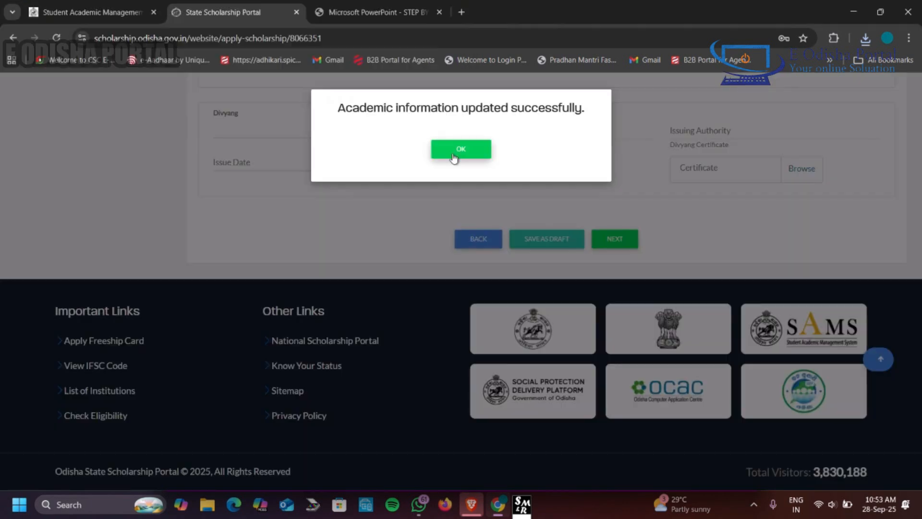
# Attach the certificate PDF and acknowledge the saved eligibility details to reach Account Information.
pyautogui.click(456, 150)
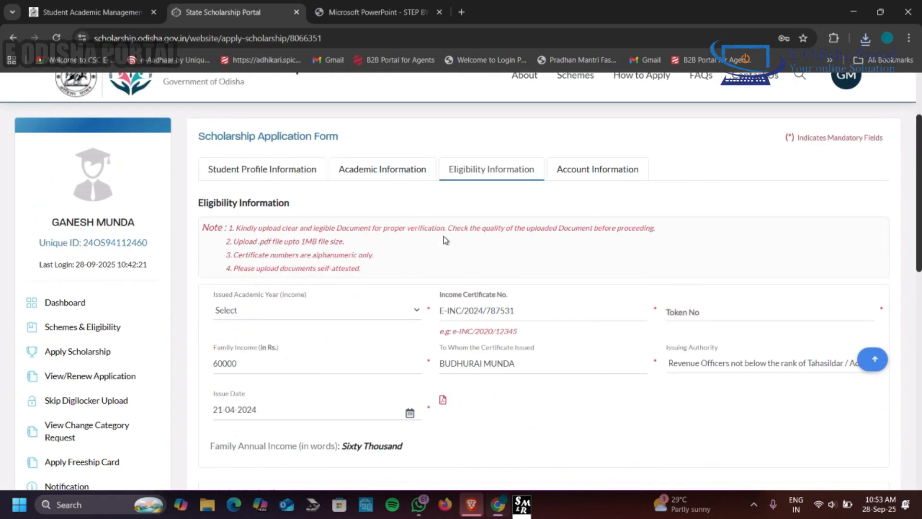
pyautogui.scroll(-3, 336, 229)
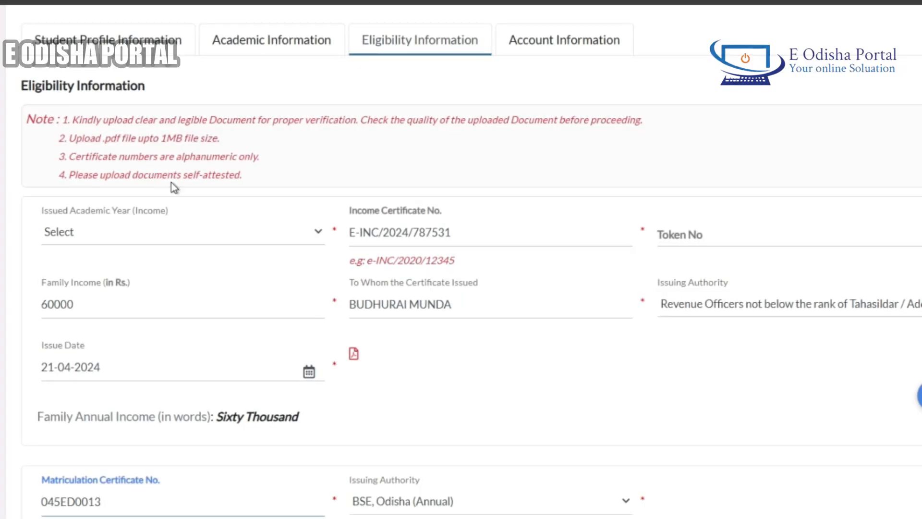
pyautogui.scroll(3, 171, 183)
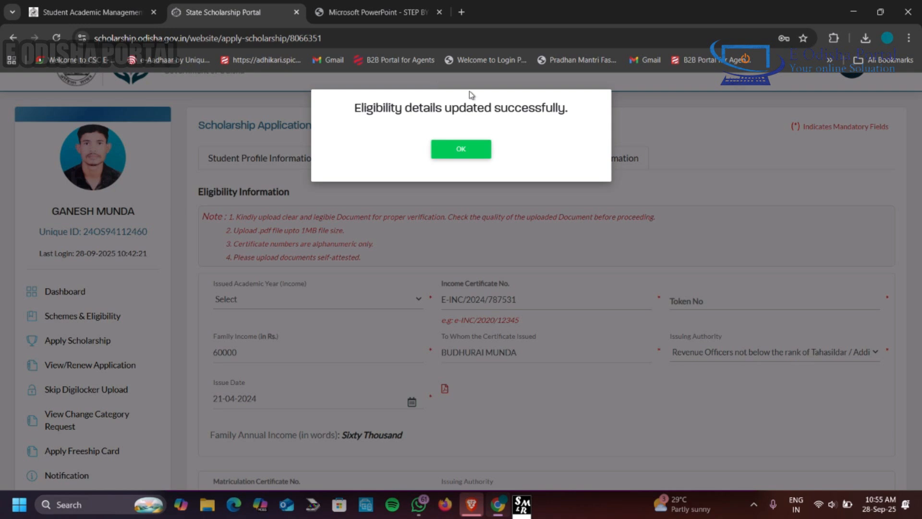
pyautogui.click(475, 149)
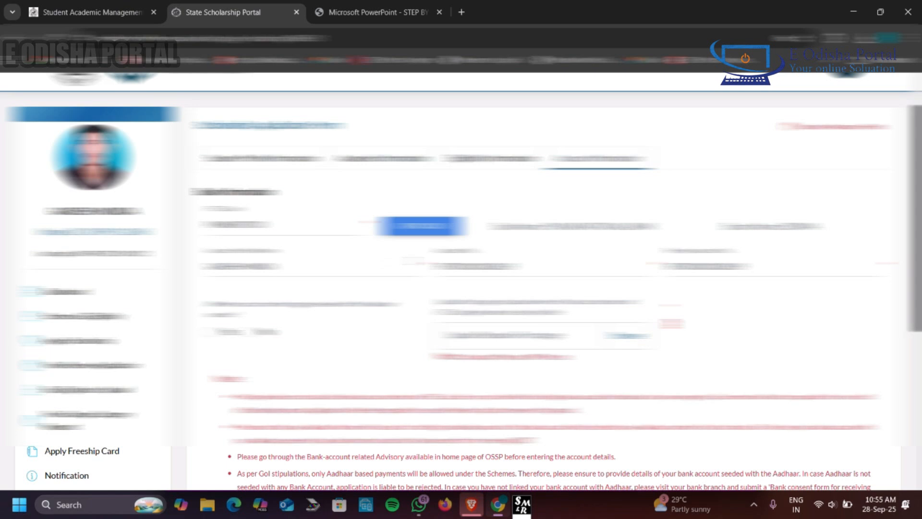
# Answer Yes to the bank account question, save with NEXT, and confirm to reach the preview.
pyautogui.scroll(-1, 461, 281)
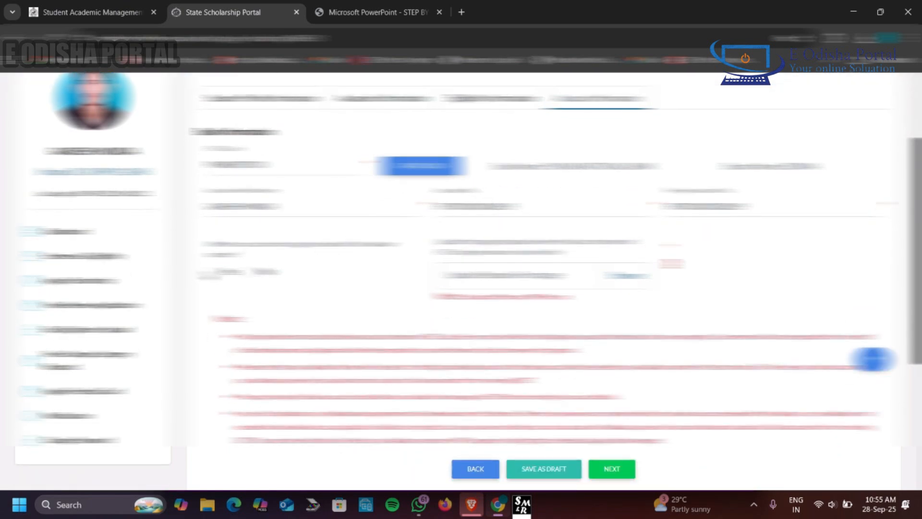
pyautogui.doubleClick(209, 274)
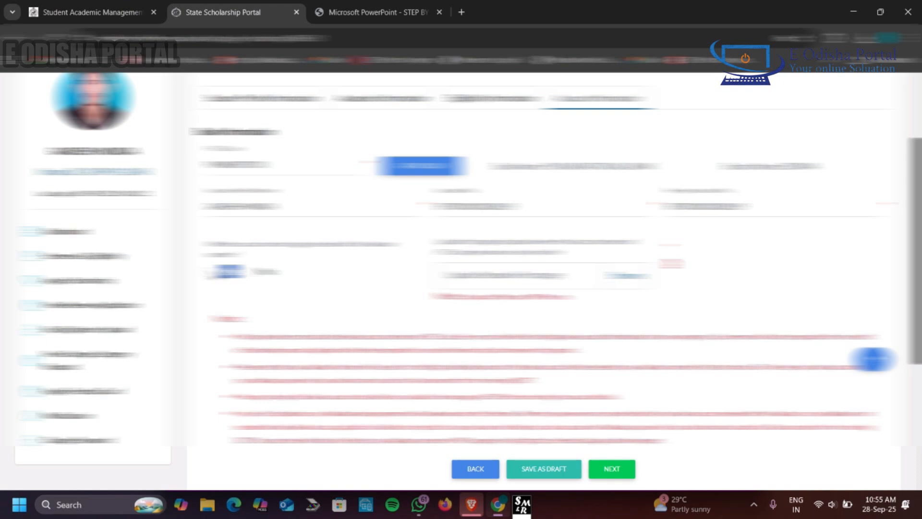
pyautogui.click(212, 273)
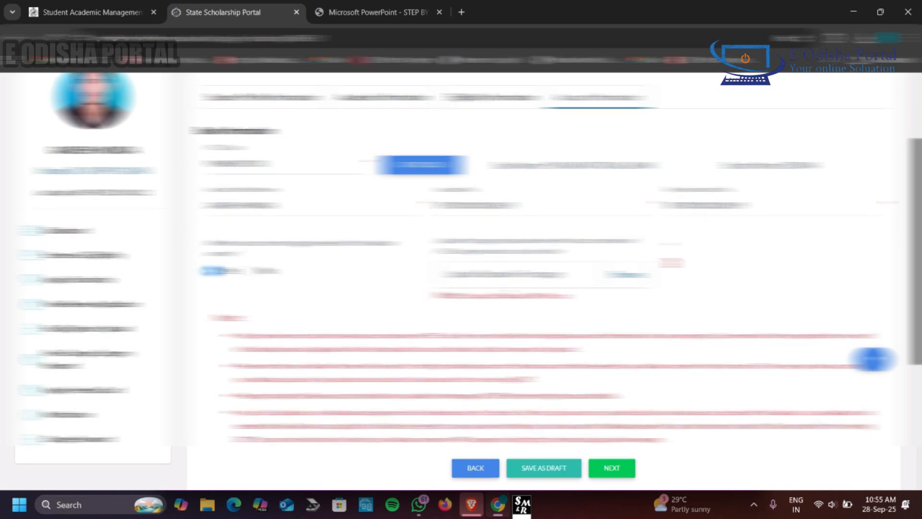
pyautogui.scroll(-1, 461, 281)
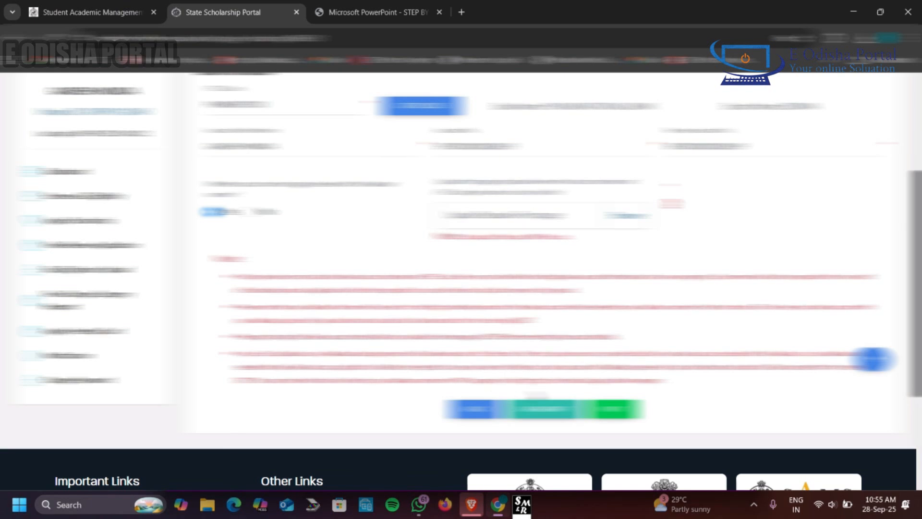
pyautogui.click(623, 414)
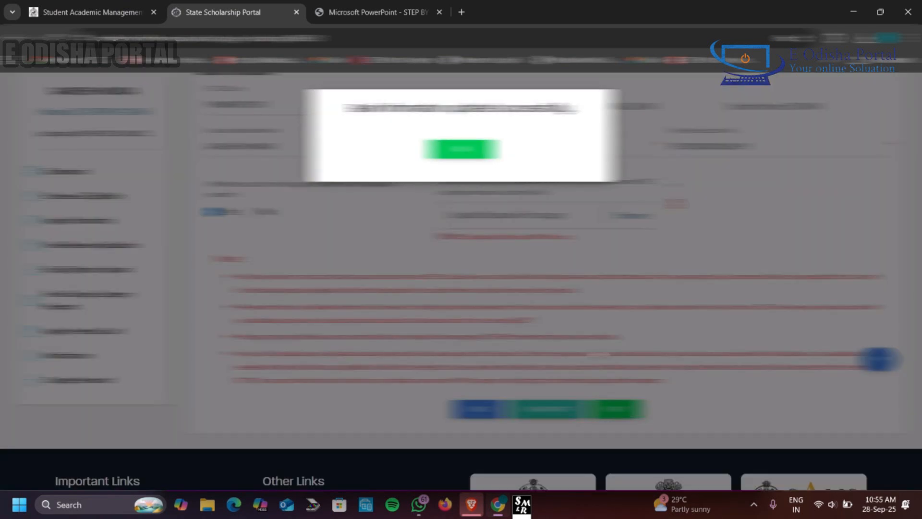
pyautogui.click(458, 152)
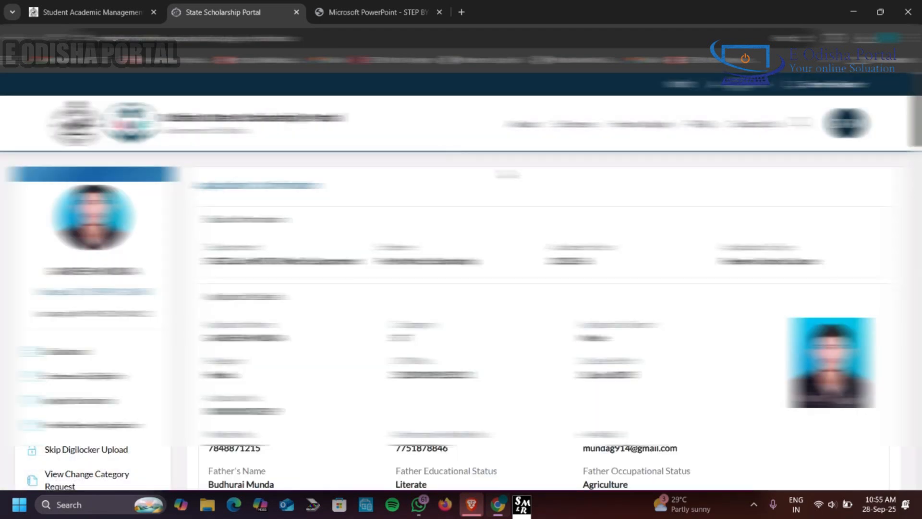
# Scroll the preview down to 'I agree to the followings' and tick the false-information declaration.
pyautogui.scroll(-3, 504, 189)
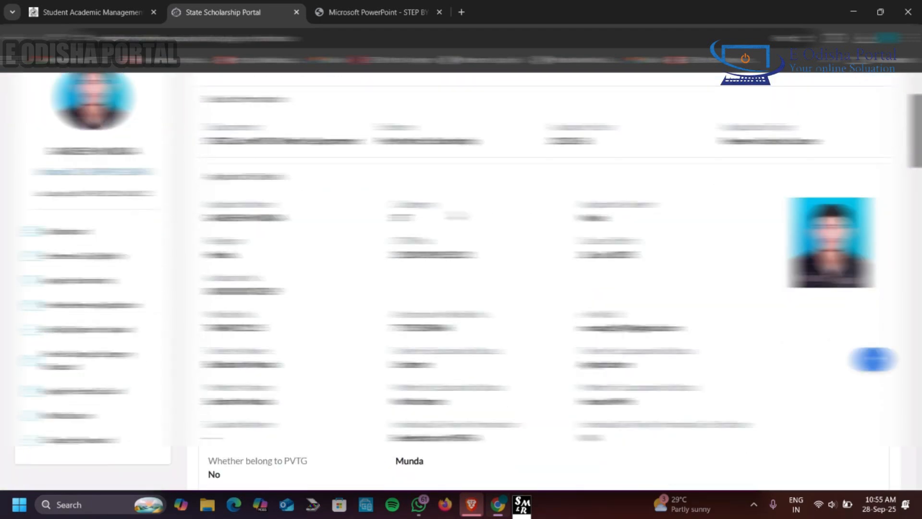
pyautogui.scroll(-3, 505, 281)
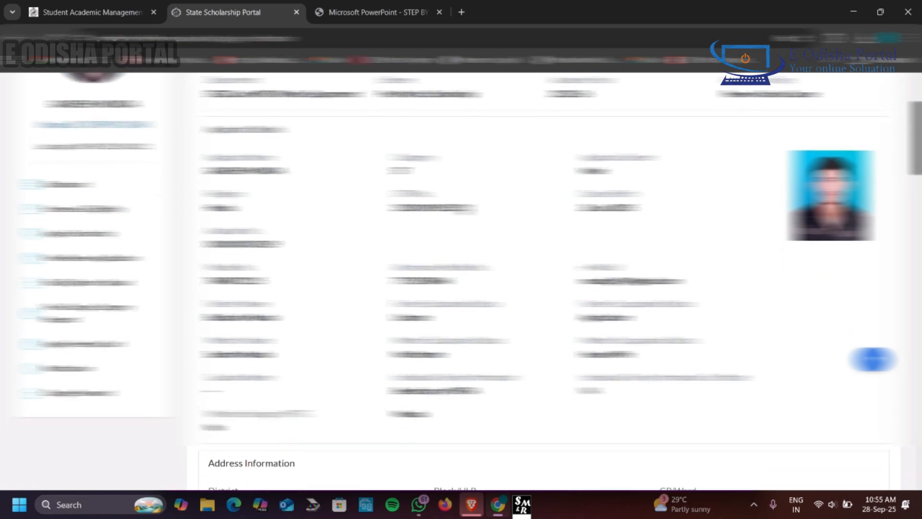
pyautogui.scroll(-5, 505, 281)
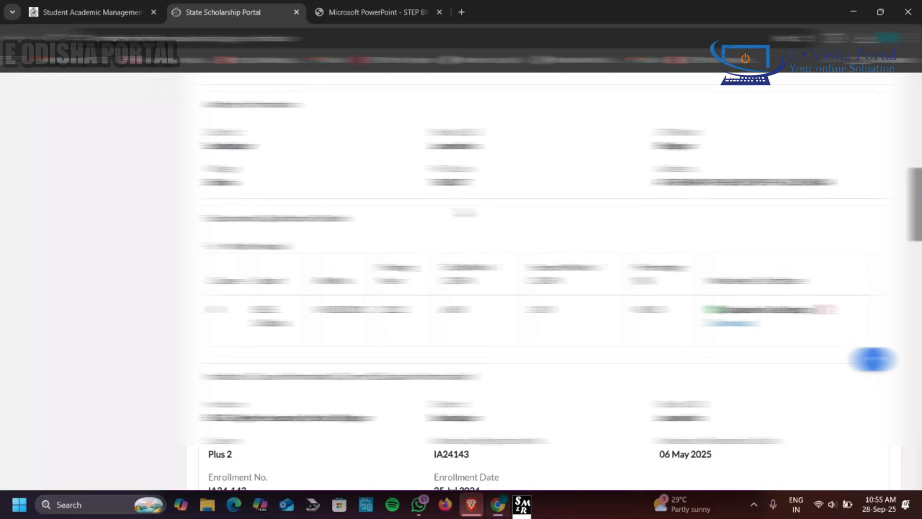
pyautogui.scroll(-2, 504, 281)
pyautogui.scroll(-5, 505, 281)
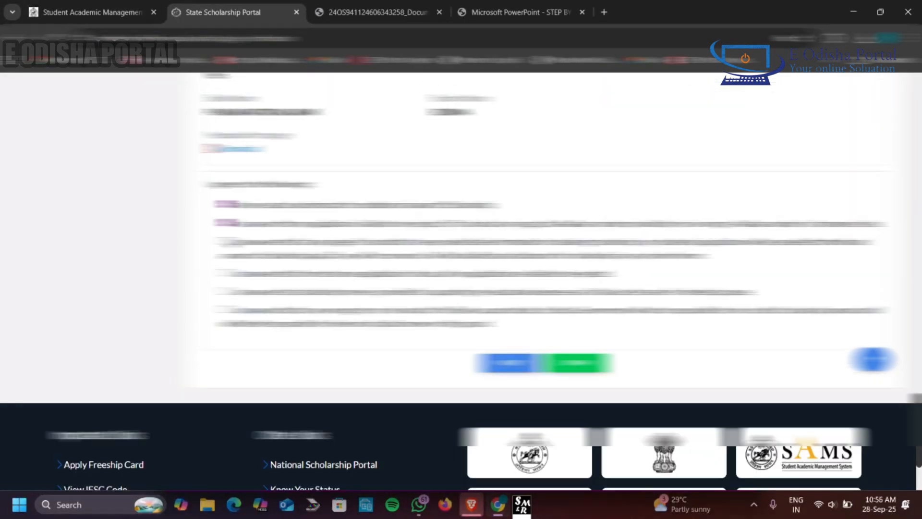
pyautogui.click(226, 242)
# Tick the multiple-applications declaration, confirm and submit with YES, then view the submitted application.
pyautogui.click(227, 272)
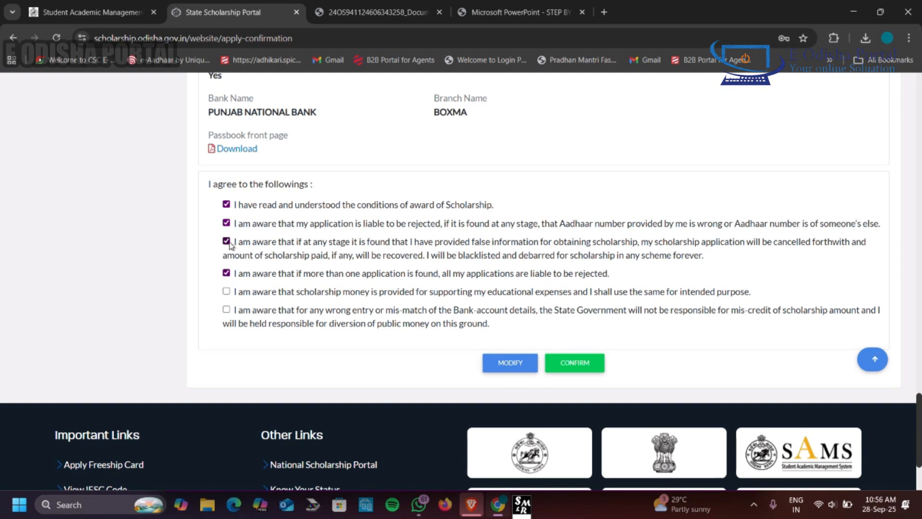
pyautogui.click(571, 373)
pyautogui.click(427, 146)
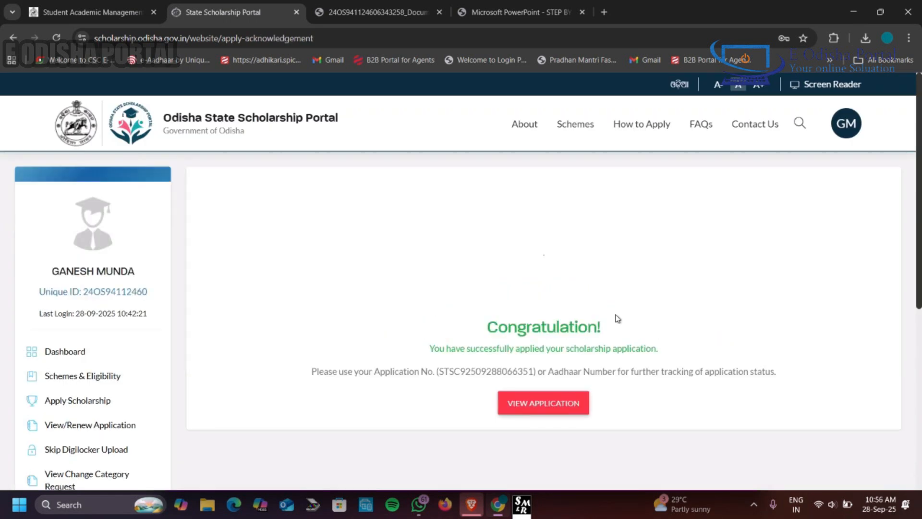
pyautogui.click(583, 404)
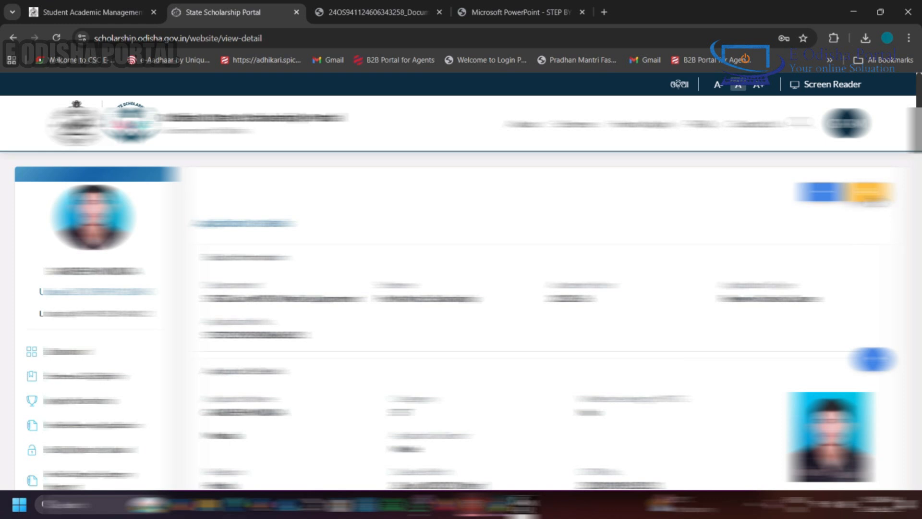
# Send the two-sheet application detail page to the printer from Chrome's Print dialog, expanding More settings.
pyautogui.click(875, 197)
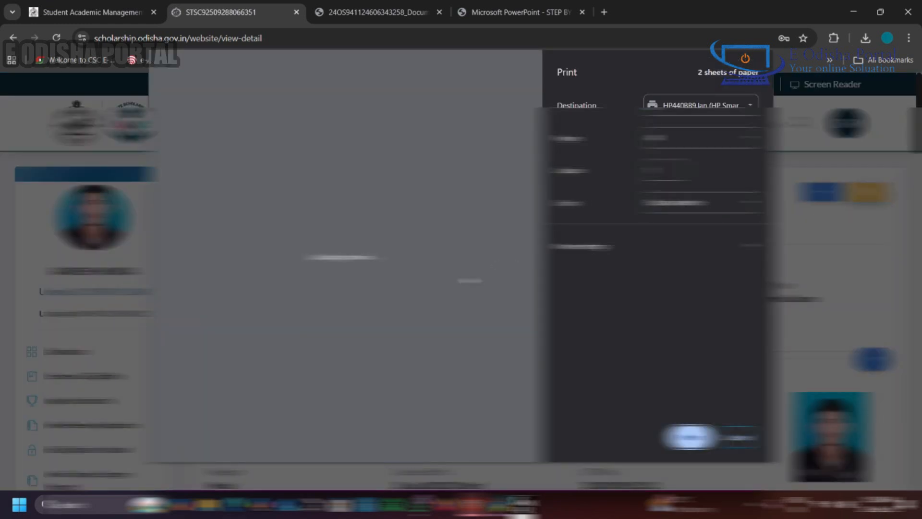
pyautogui.scroll(-18, 469, 281)
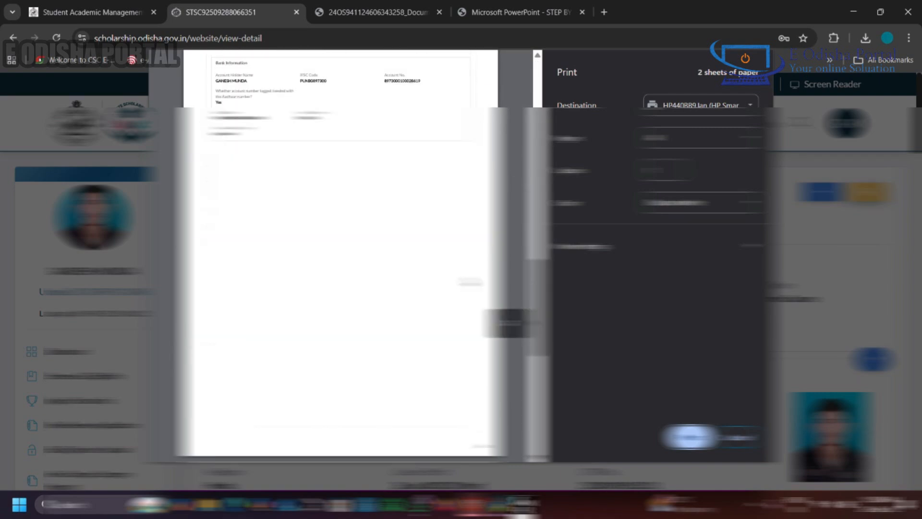
pyautogui.scroll(-4, 469, 282)
pyautogui.click(676, 247)
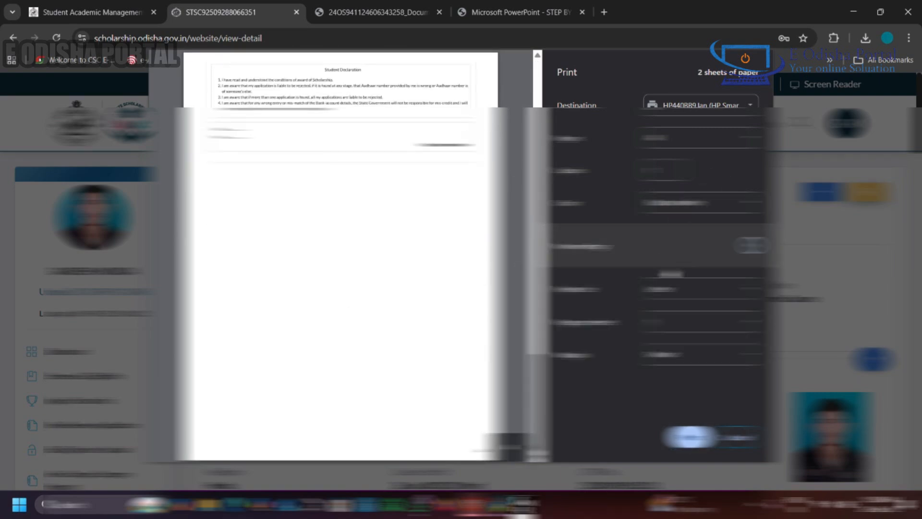
pyautogui.scroll(-2, 671, 298)
pyautogui.click(689, 437)
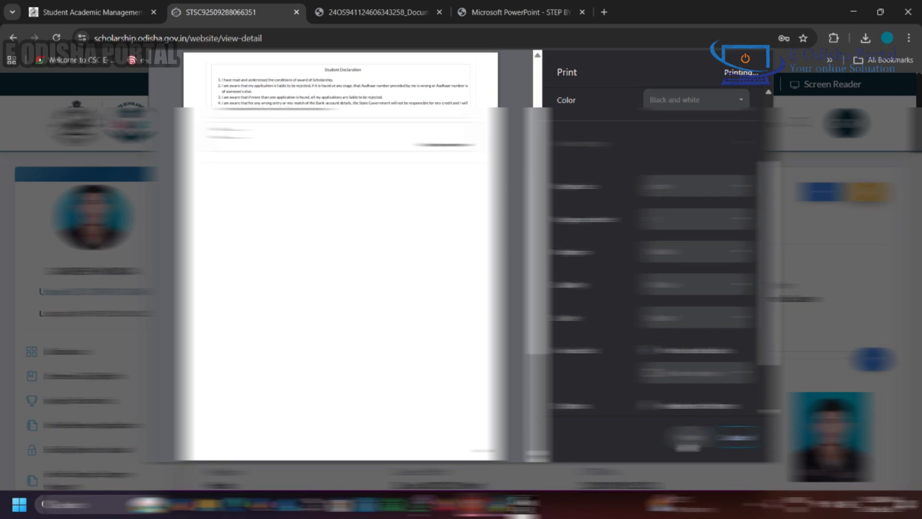